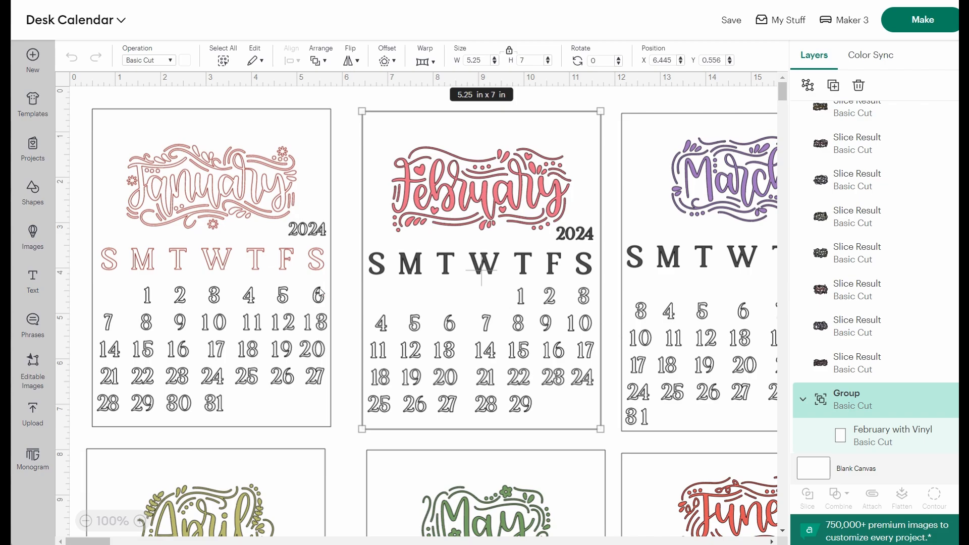
Step: Browse the Fine Point pen colours available for the 2024 text on the January page
click(302, 229)
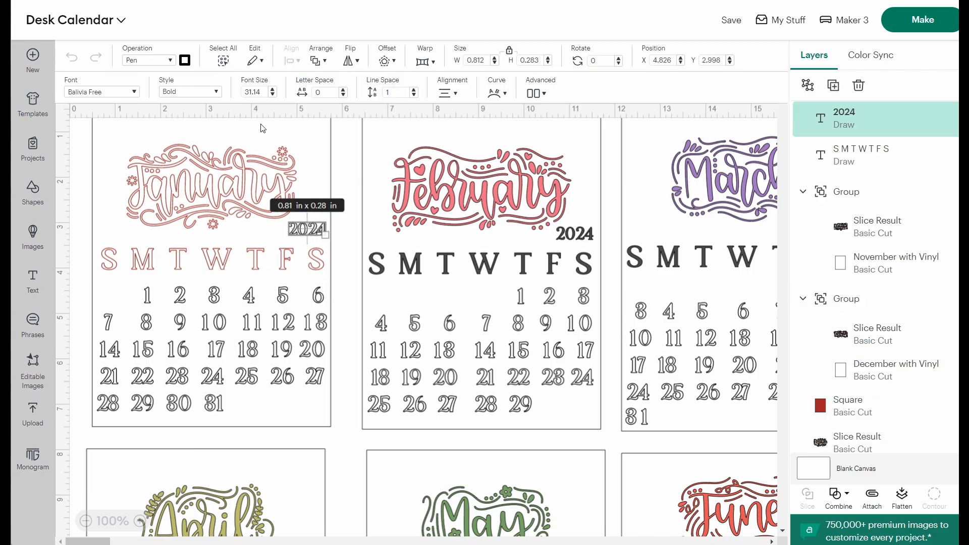
click(185, 60)
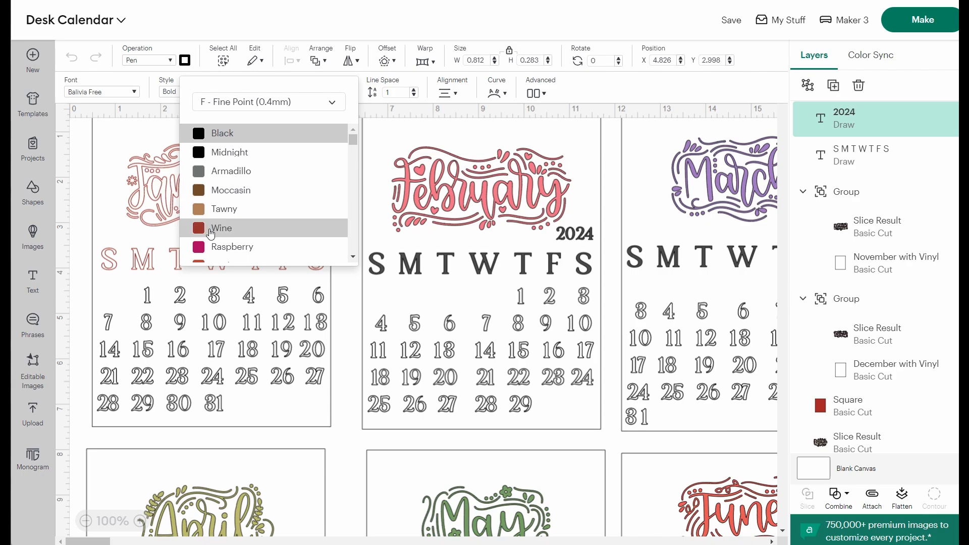
scroll(215, 238, down, 8)
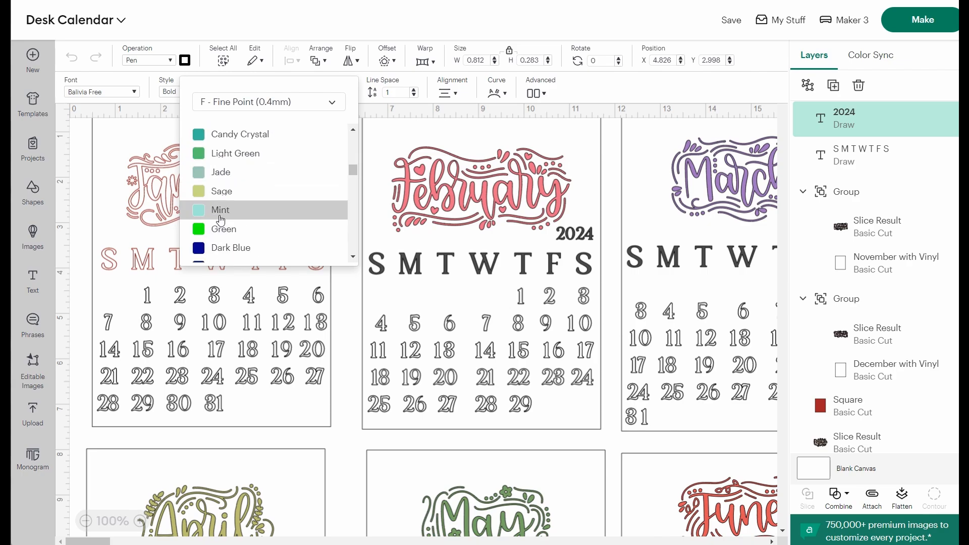
click(114, 154)
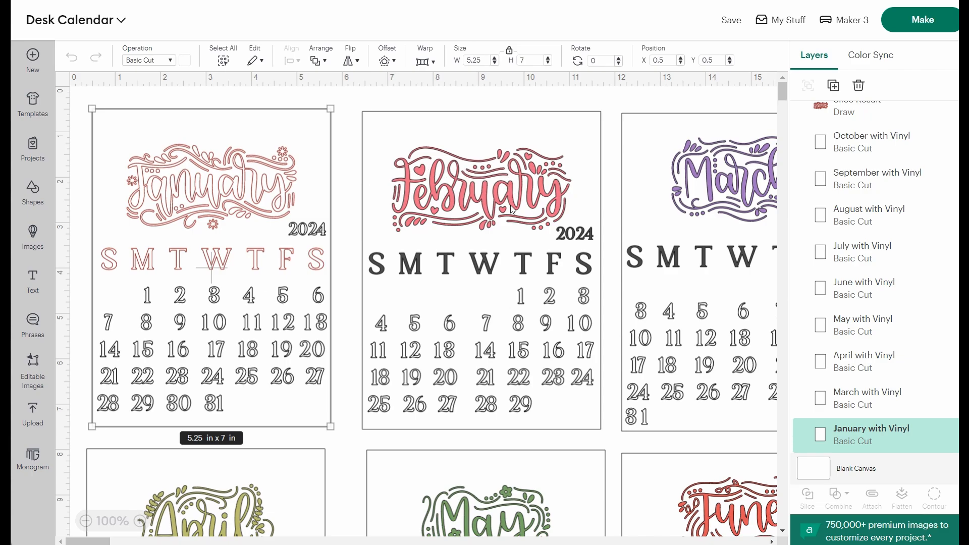
Step: Compare the operation settings of the January and February title artwork
click(477, 200)
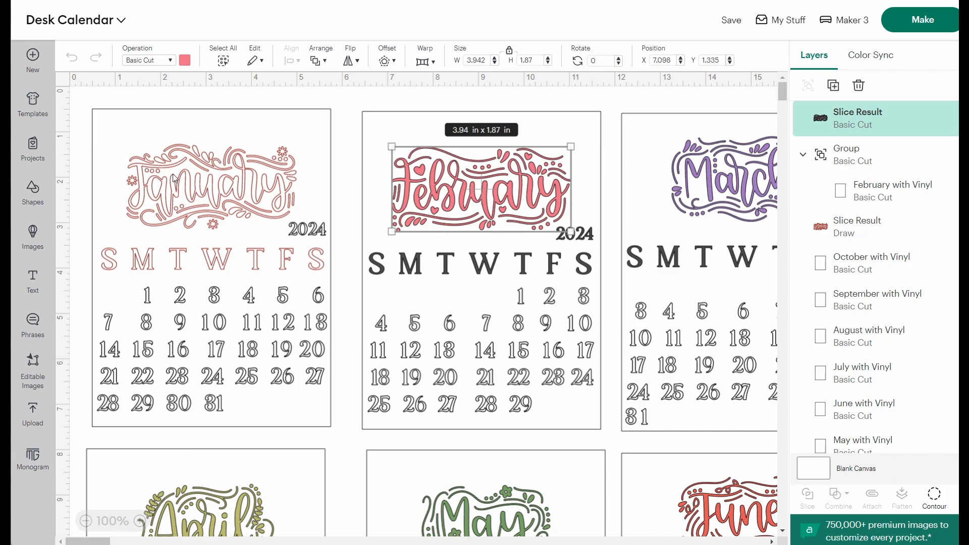
click(217, 188)
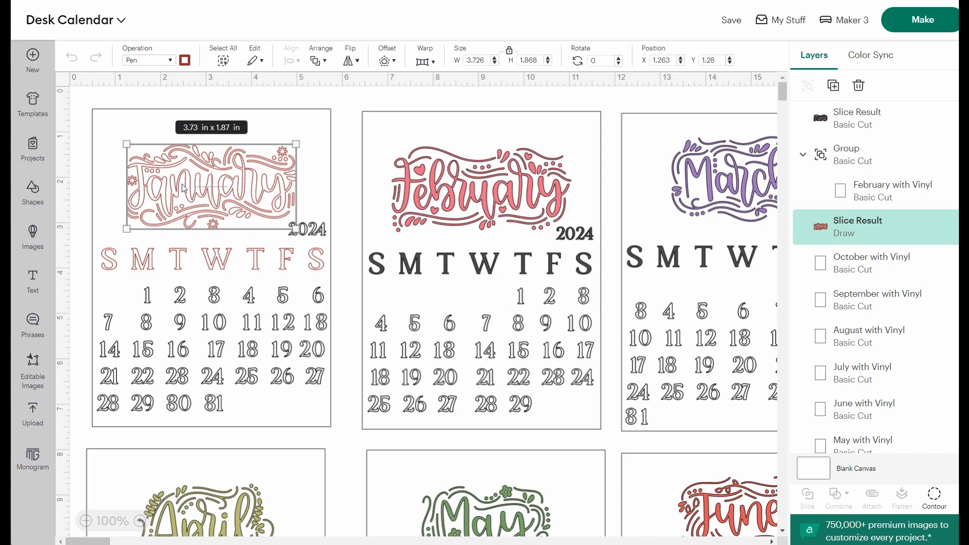
click(412, 204)
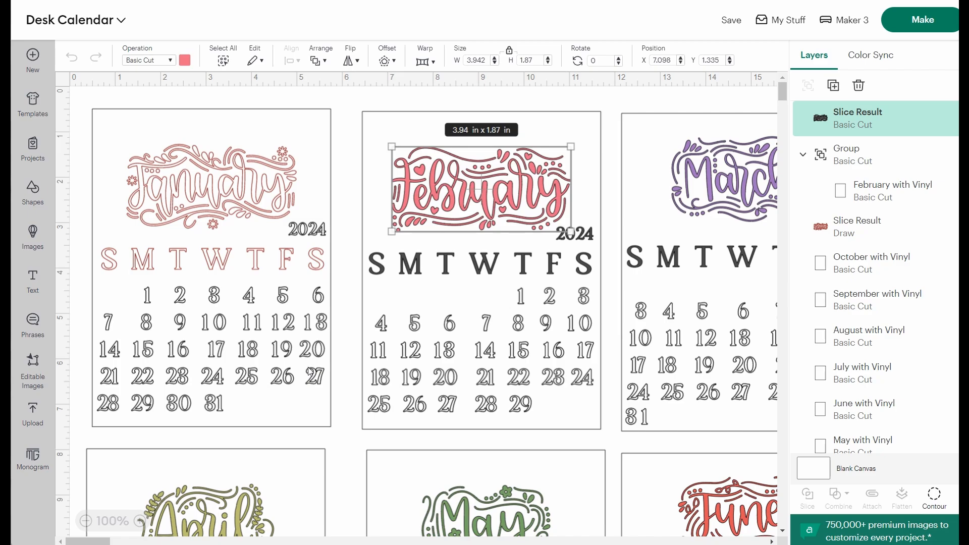
Step: Examine the patterned square and the orange square layered behind the November page
scroll(590, 318, down, 5)
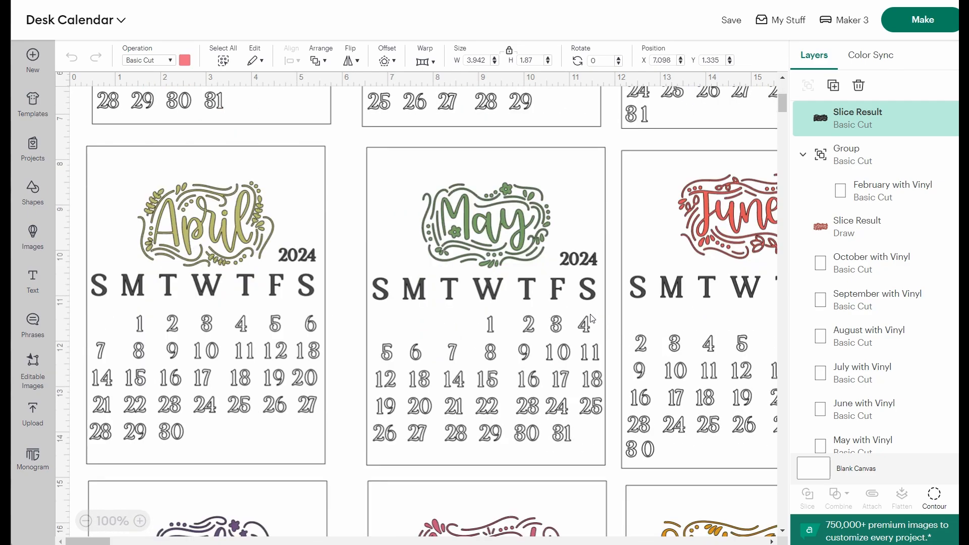
scroll(592, 318, down, 10)
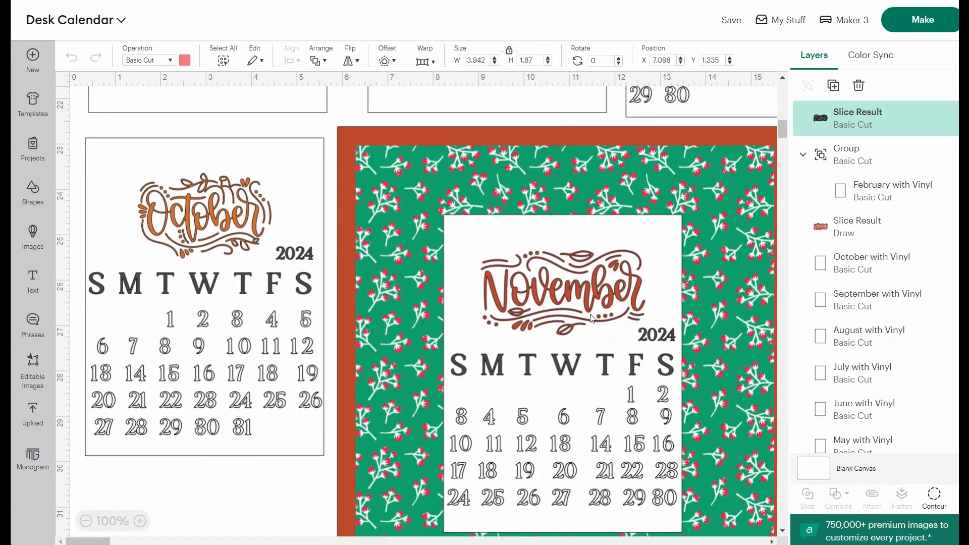
scroll(590, 315, right, 7)
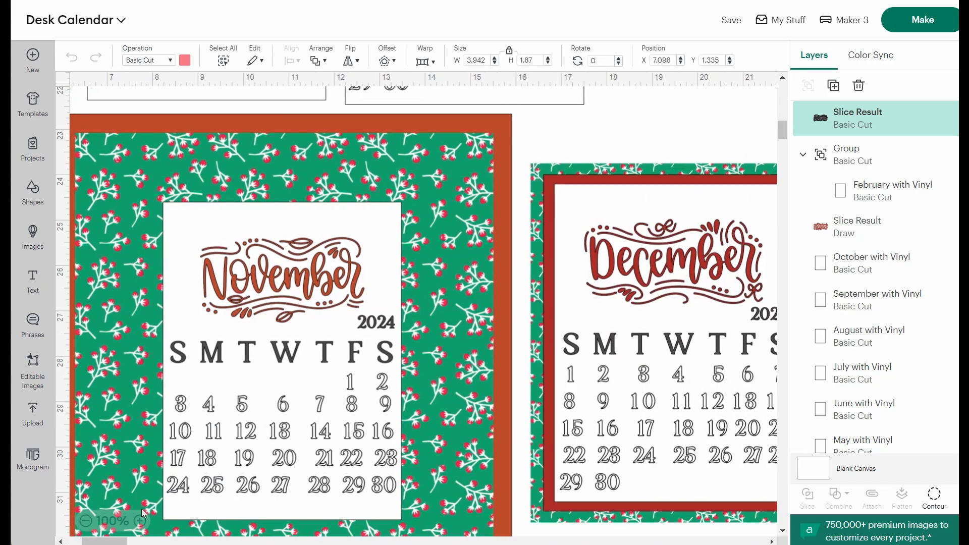
click(86, 520)
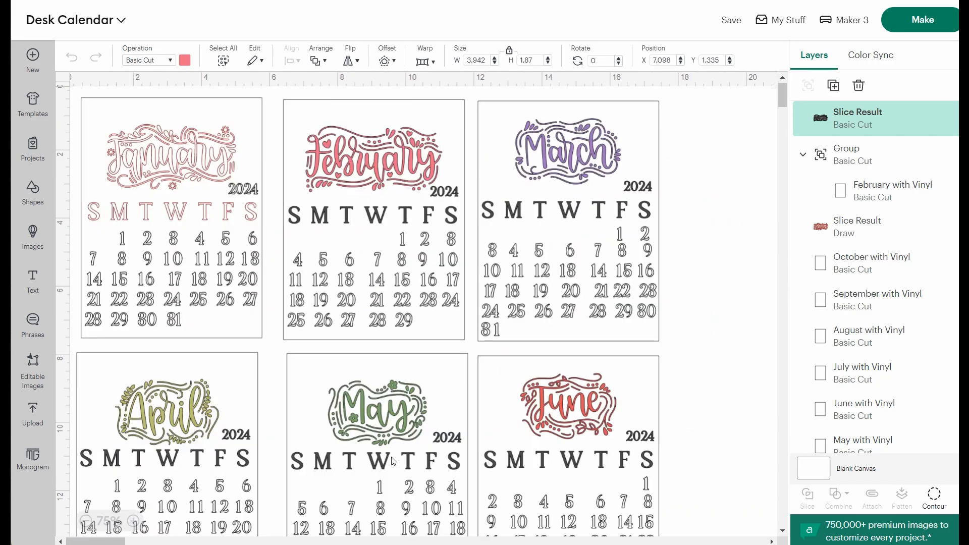
scroll(394, 461, down, 15)
scroll(393, 461, right, 2)
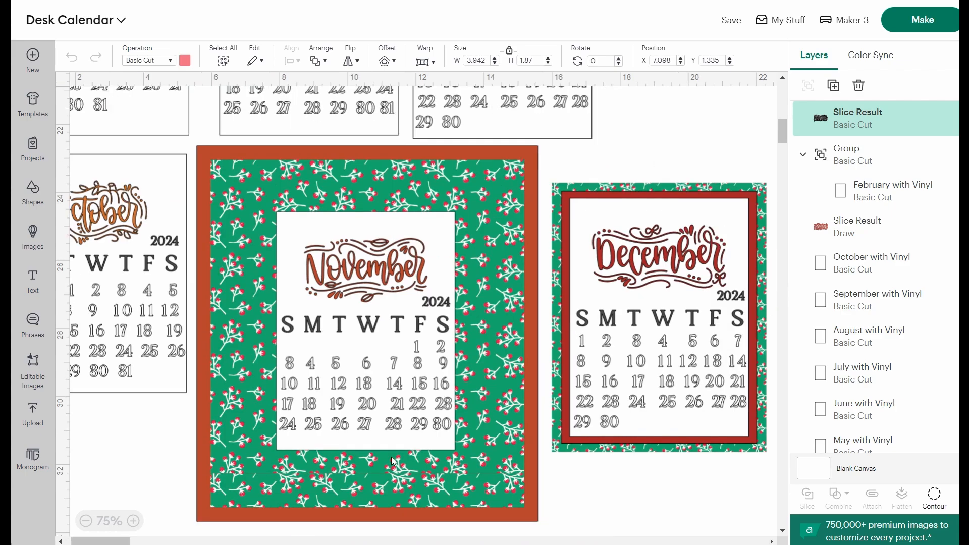
scroll(393, 460, right, 3)
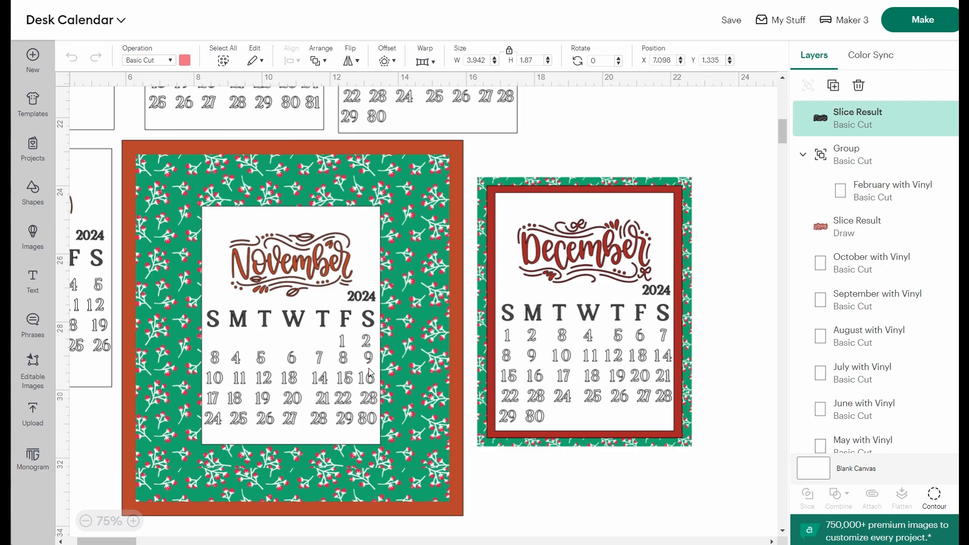
click(437, 203)
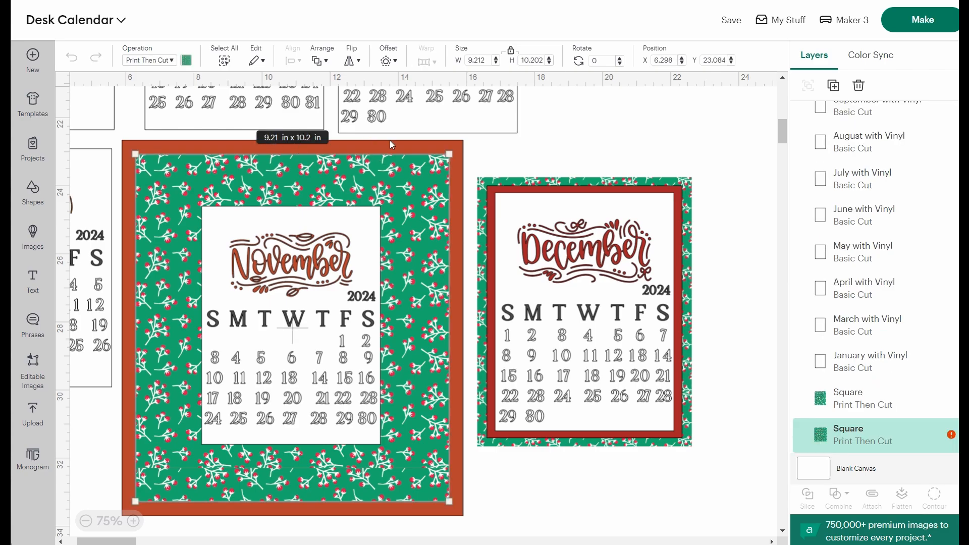
click(390, 142)
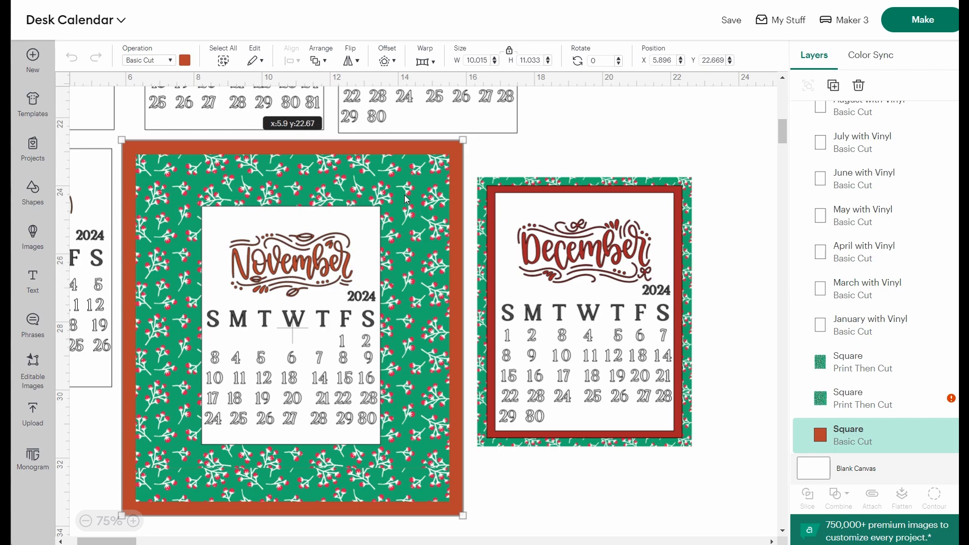
Step: Review the operation choices and the Color and Pattern print types for the patterned square behind November
click(422, 195)
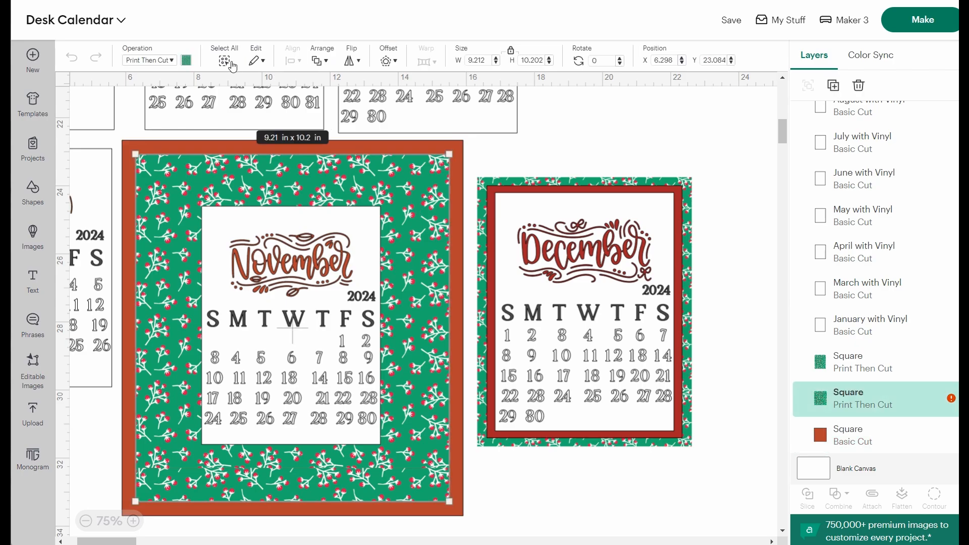
click(151, 60)
mouse_move(161, 244)
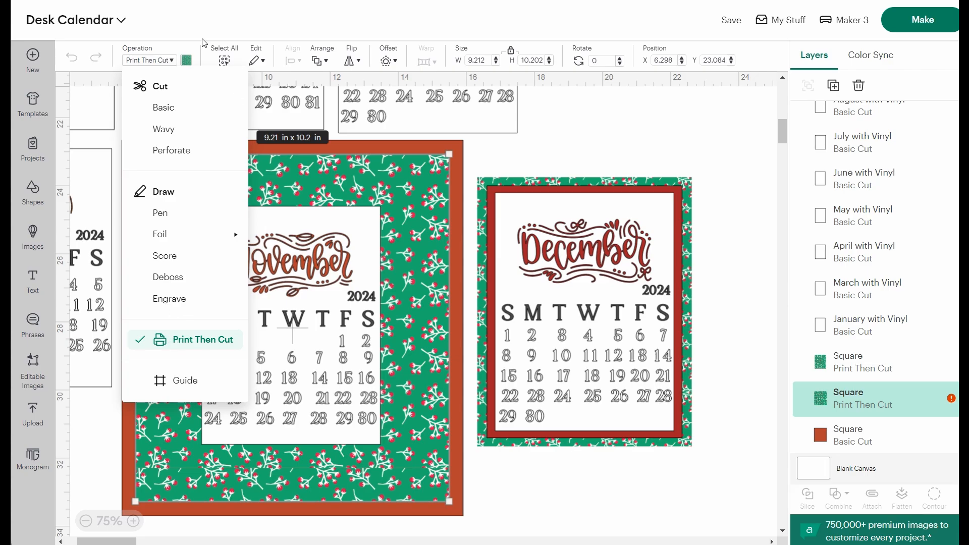
click(187, 60)
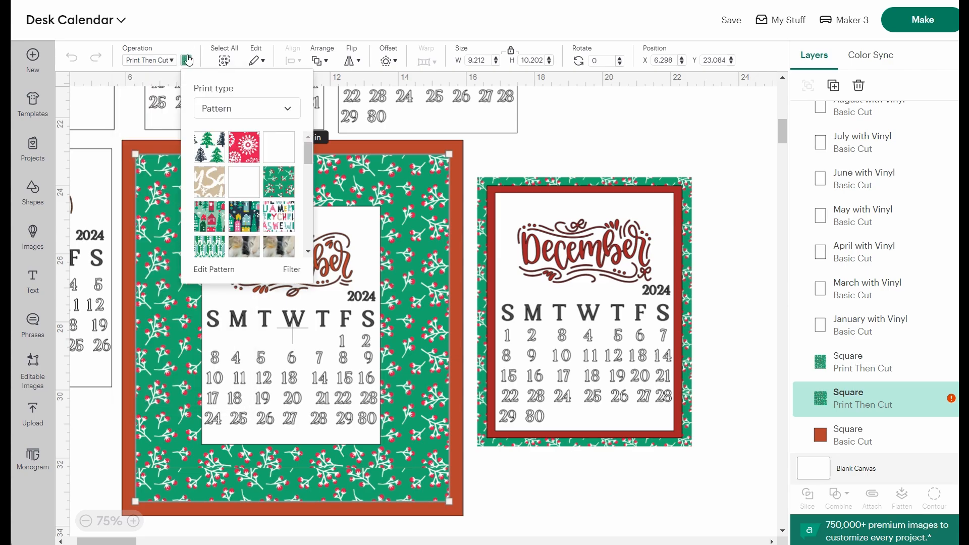
click(232, 108)
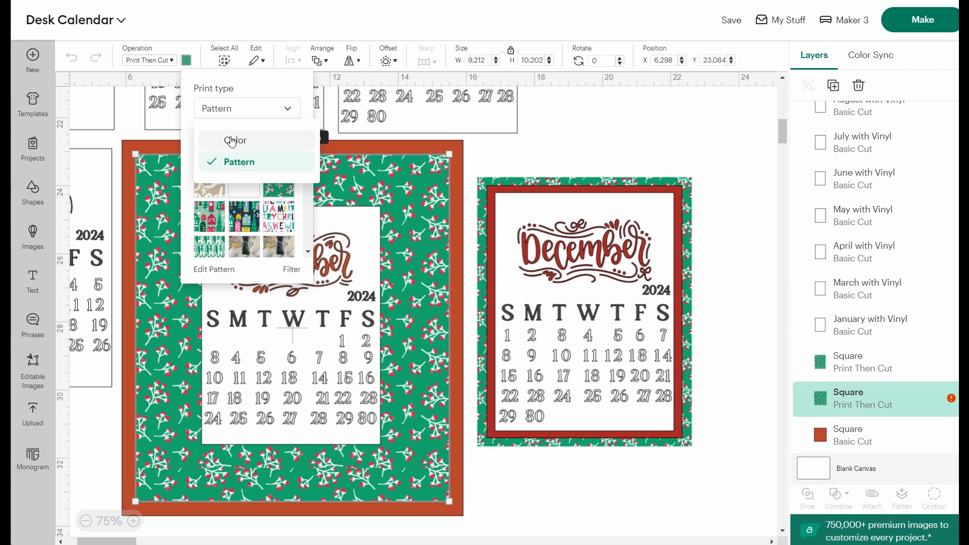
click(232, 140)
click(225, 107)
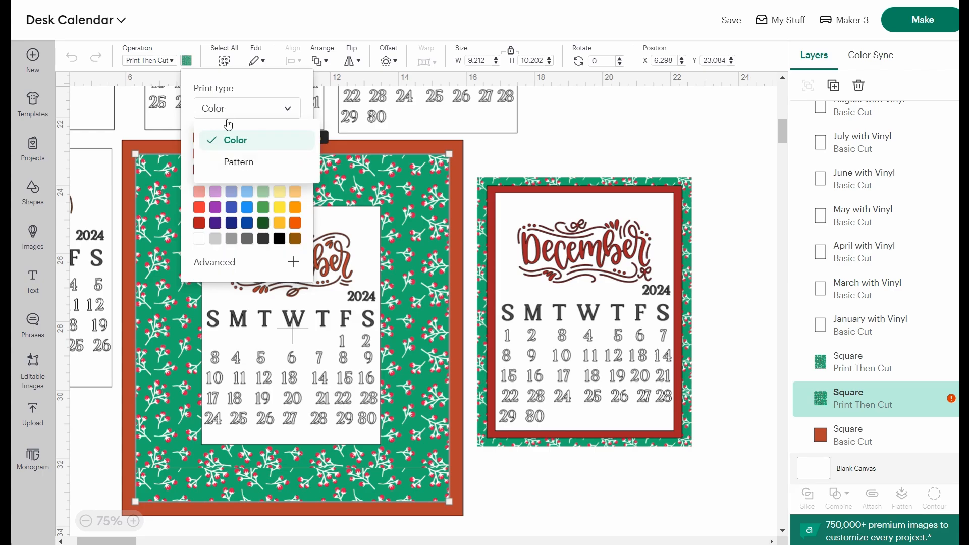
click(239, 162)
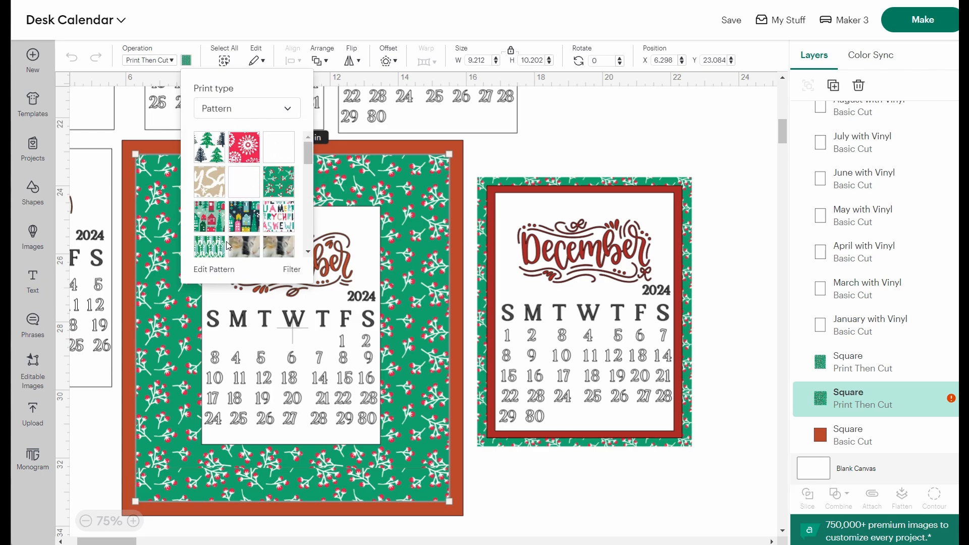
Step: Fill the square behind the November page with the green, red and white plaid pattern
scroll(249, 230, down, 3)
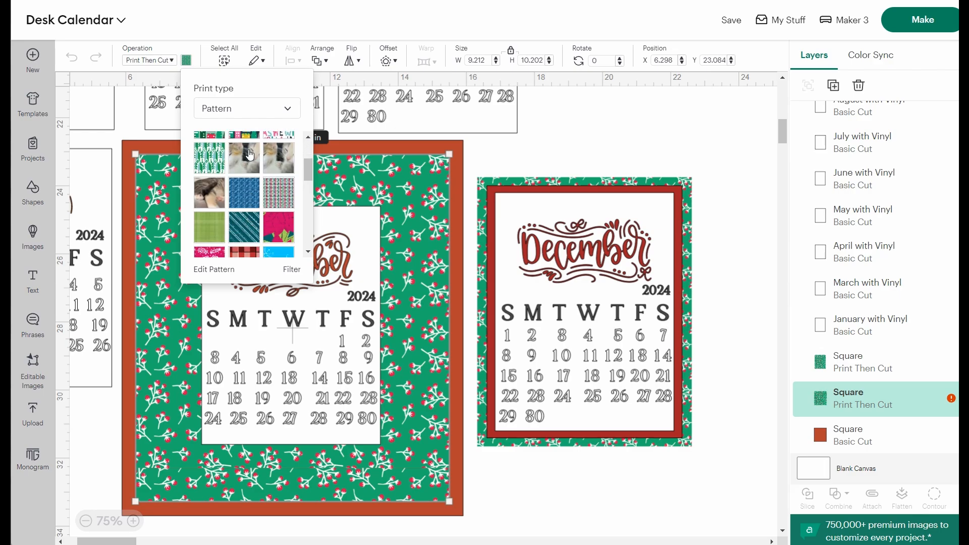
scroll(270, 217, down, 5)
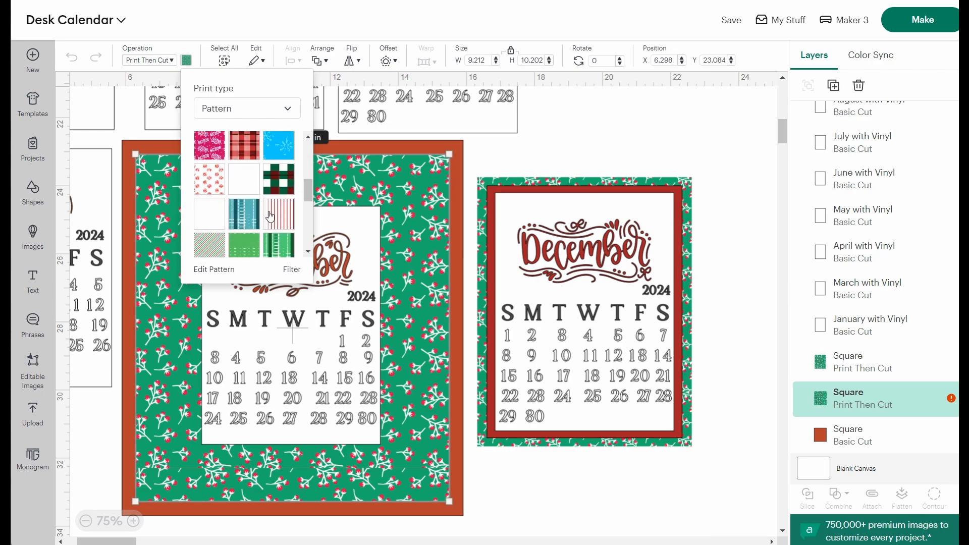
click(282, 177)
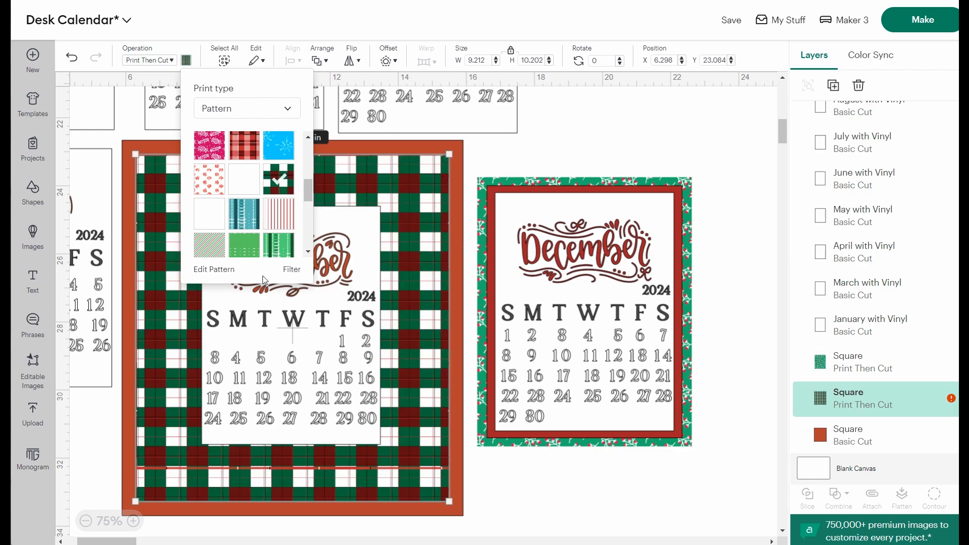
click(539, 513)
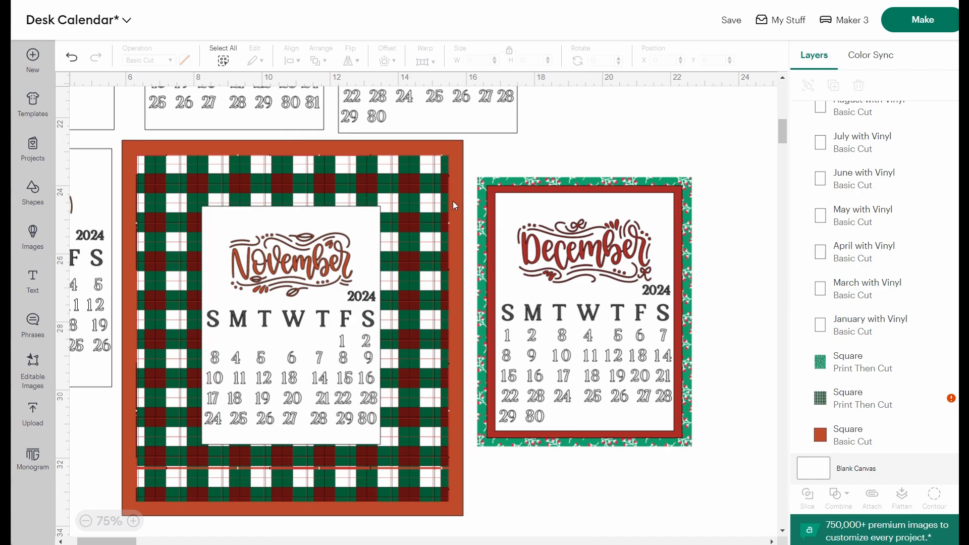
Step: Delete the plaid square and the orange square behind the November page
click(865, 404)
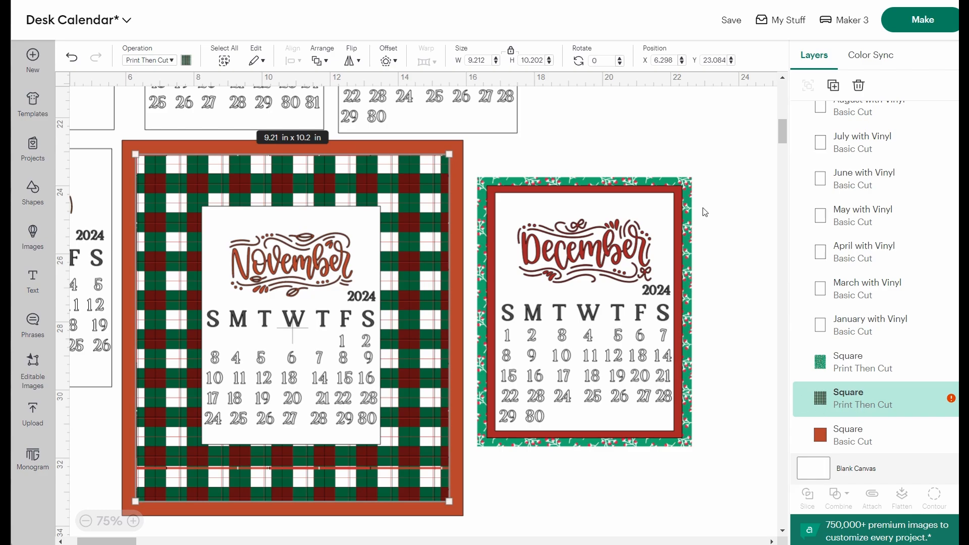
click(688, 196)
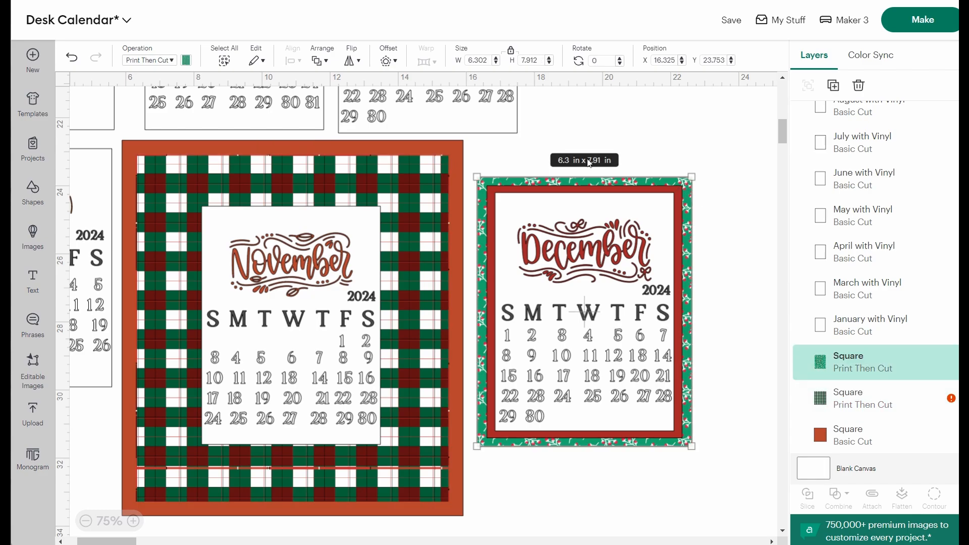
click(364, 175)
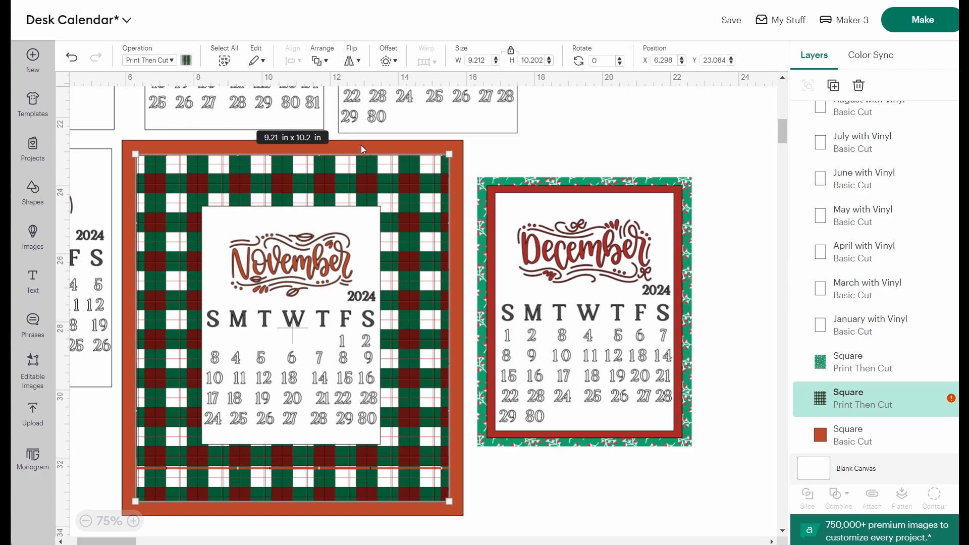
key(Delete)
click(378, 189)
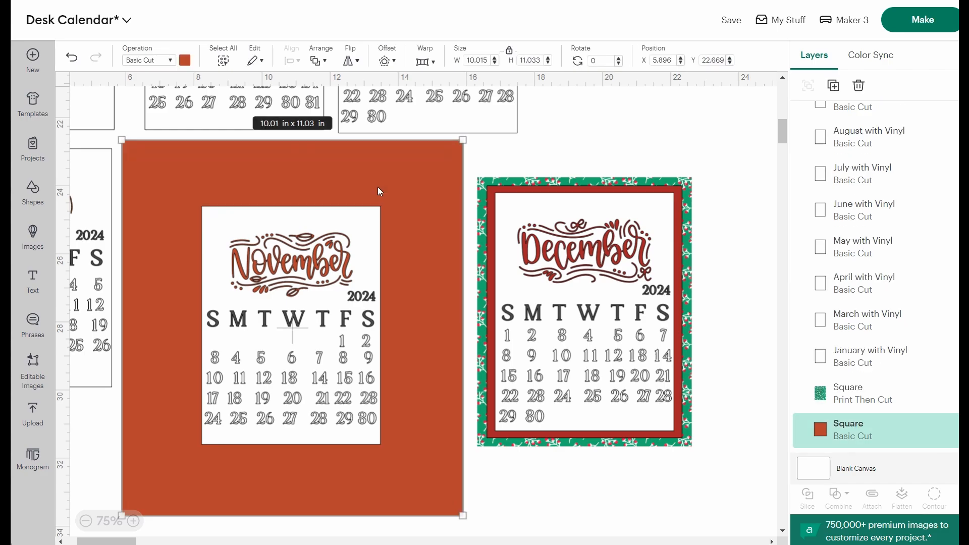
key(Delete)
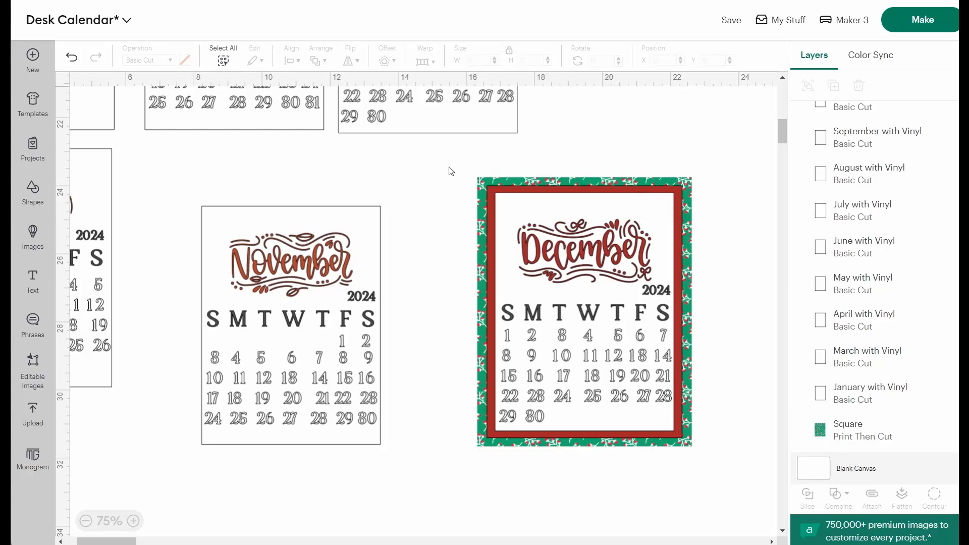
Step: Shift December's berry-pattern square slightly to about X 16.26, Y 23.77, and the November page group to about X 8.46, Y 24.73
click(492, 182)
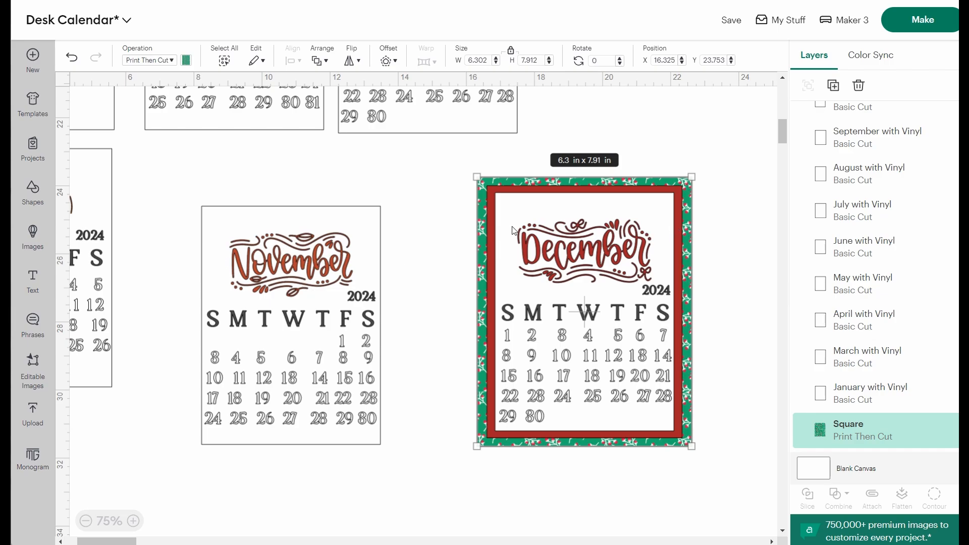
mouse_move(513, 214)
mouse_down()
mouse_move(511, 236)
mouse_move(511, 215)
mouse_up()
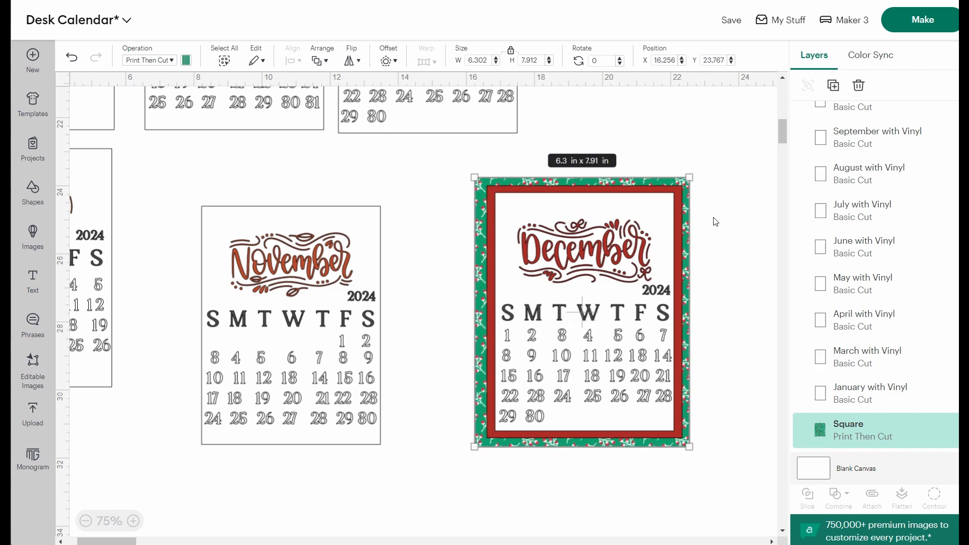
drag(635, 214, 551, 236)
drag(540, 199, 632, 212)
mouse_move(322, 218)
mouse_down()
mouse_move(624, 212)
mouse_move(383, 214)
mouse_move(275, 199)
mouse_move(352, 230)
mouse_move(333, 229)
mouse_up()
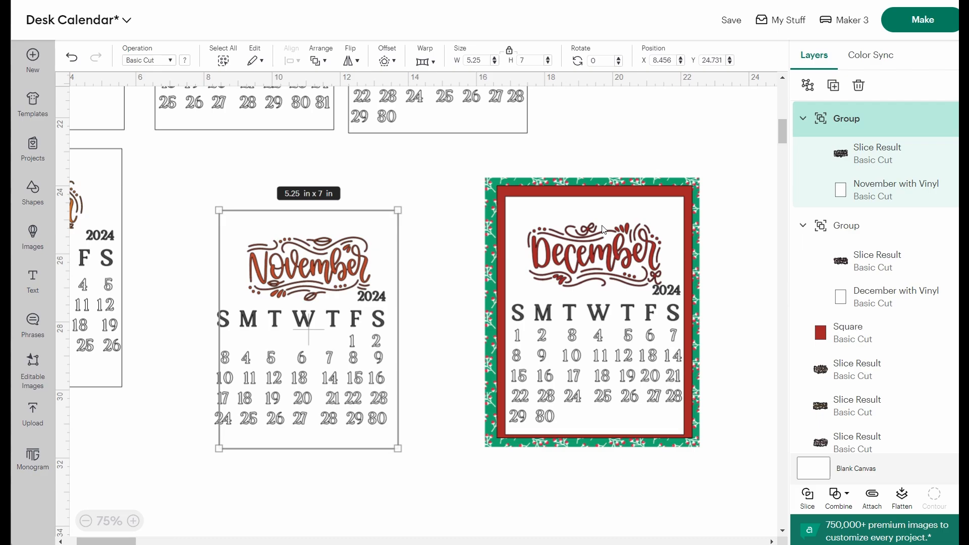
Step: Move the green berry-pattern square out from behind the December page to about X 11.88, Y 22.89
click(493, 180)
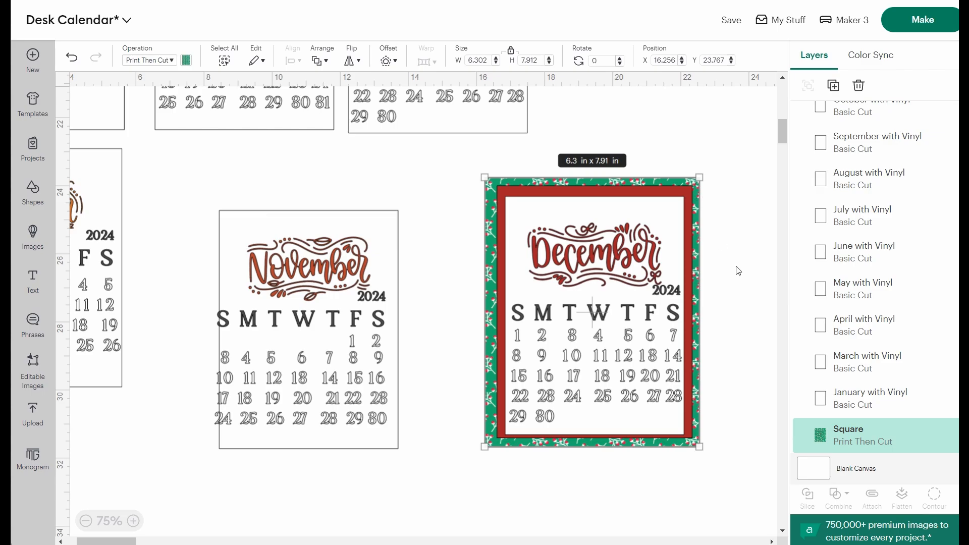
click(414, 199)
drag(484, 193, 335, 163)
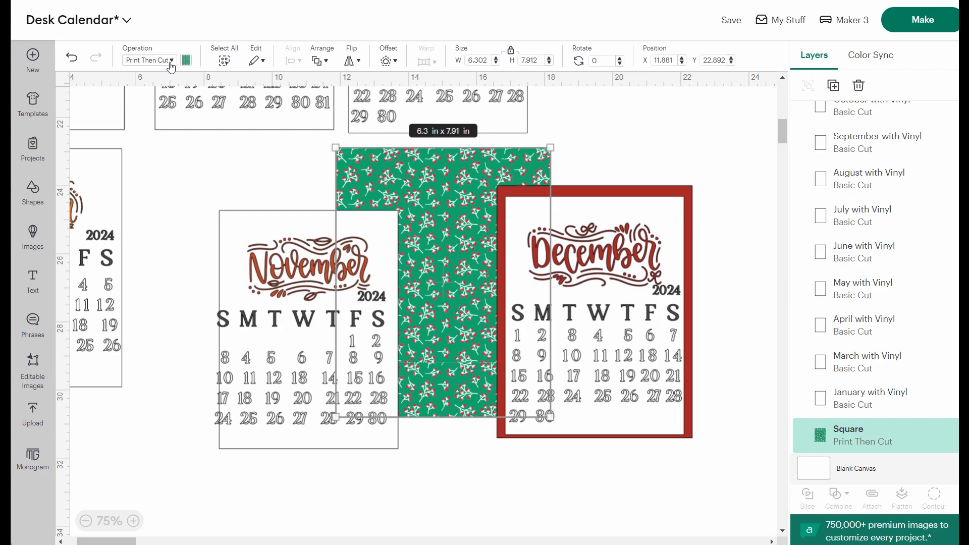
Step: Change the green berry-pattern square between the November and December pages to Basic Cut and colour it blue
click(171, 60)
click(165, 108)
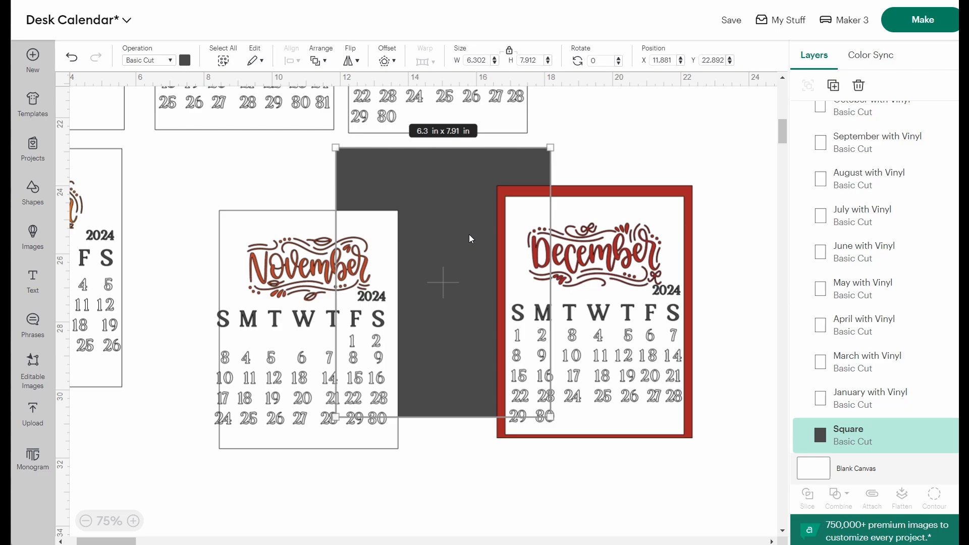
click(184, 61)
click(230, 184)
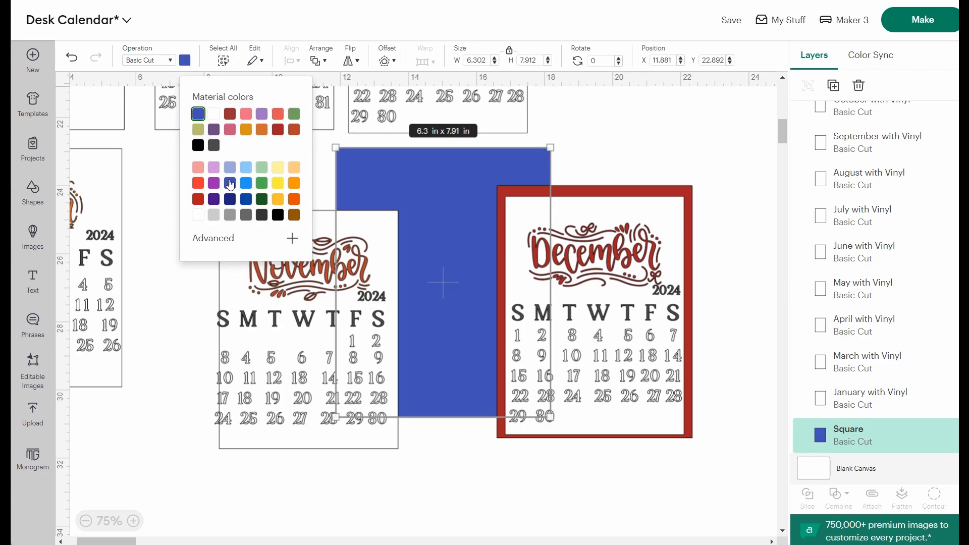
click(618, 148)
Step: Move the red square out from behind the December page to about X 13.90, Y 23.29, overlapping the blue square
drag(639, 193, 493, 156)
drag(466, 197, 515, 501)
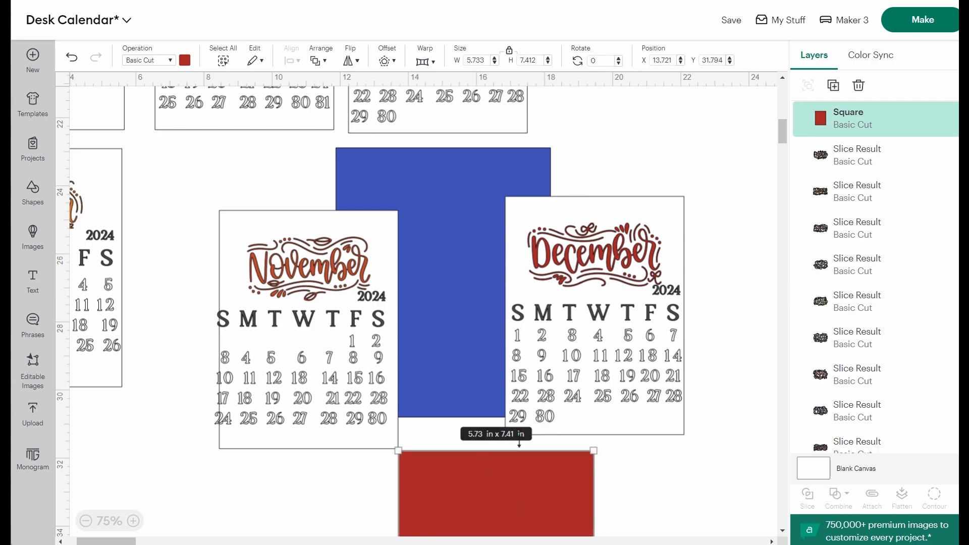
drag(513, 480, 520, 193)
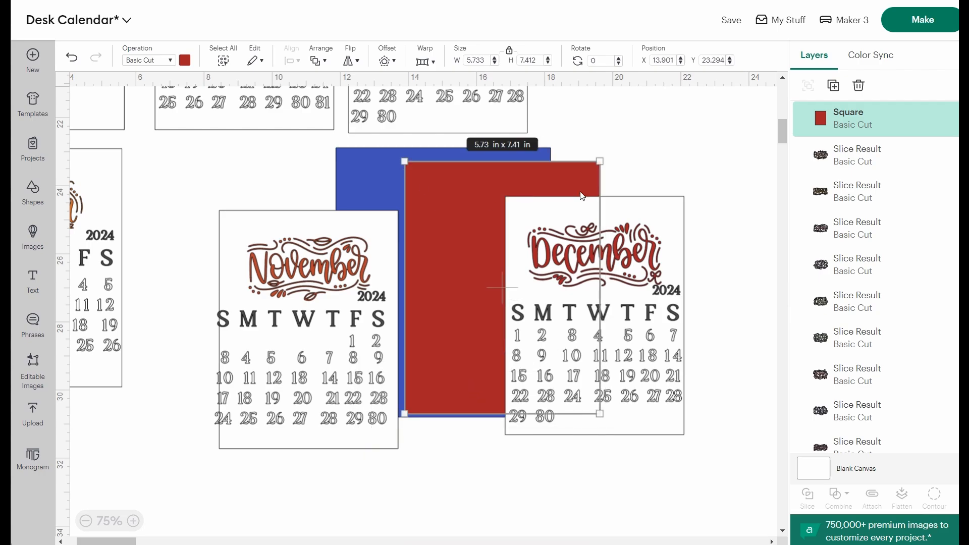
click(631, 222)
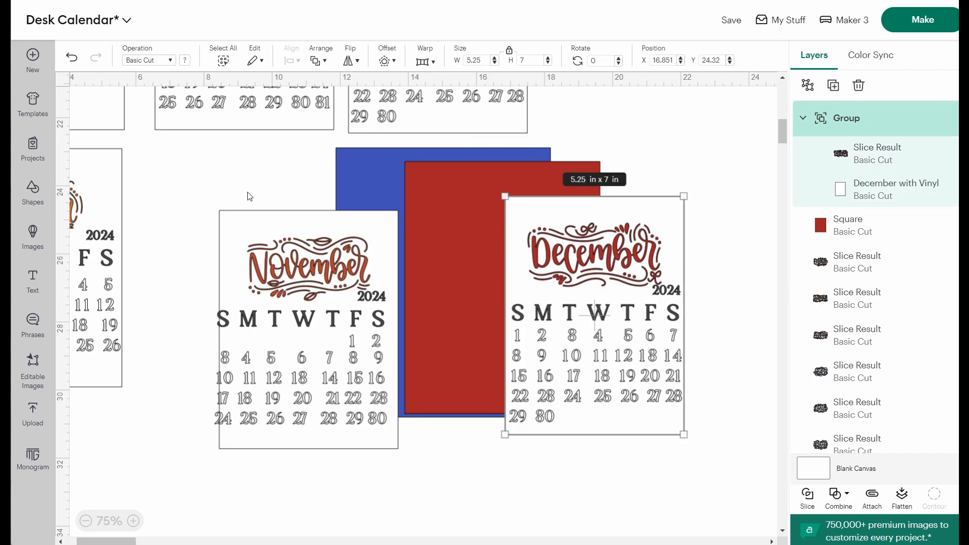
Step: Set every element of the March page to the Pen operation
scroll(249, 197, left, 3)
scroll(249, 196, up, 15)
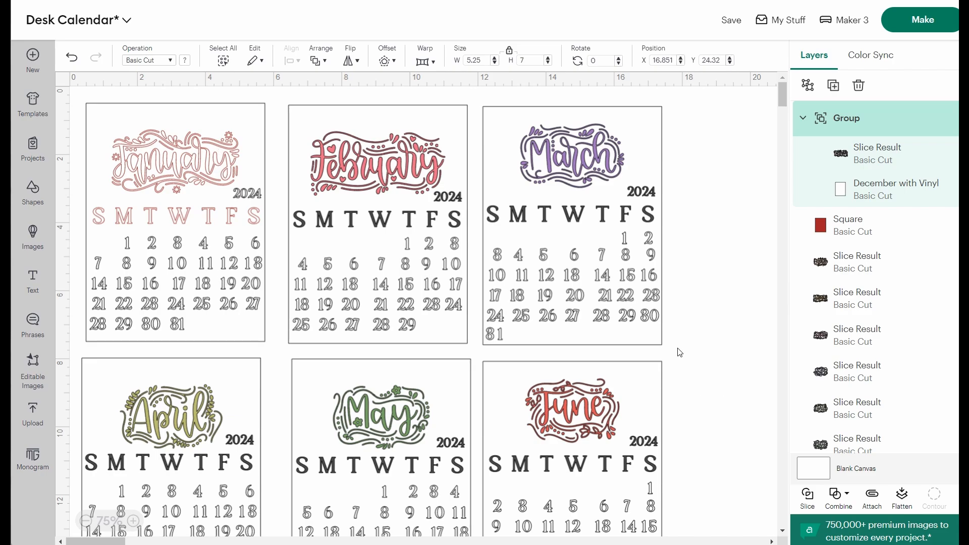
drag(678, 356, 470, 92)
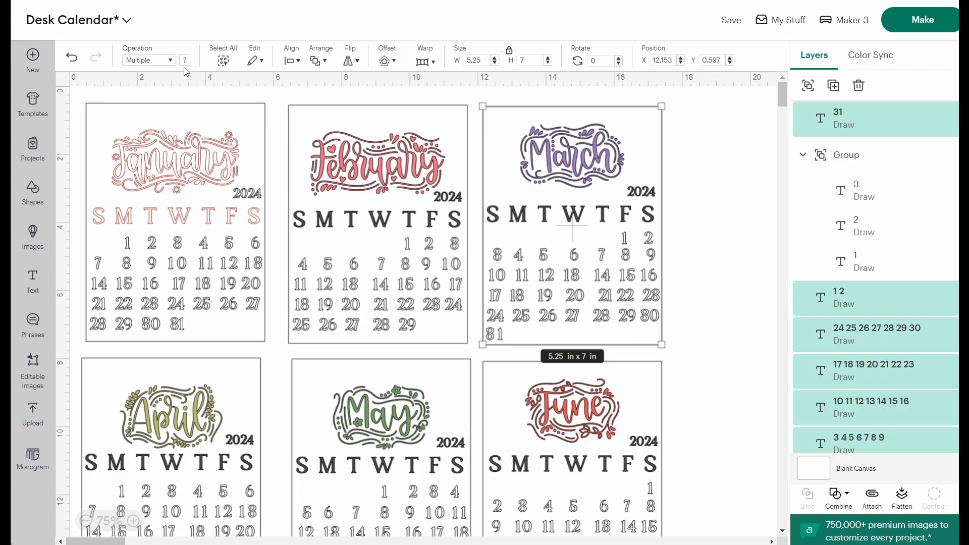
click(143, 61)
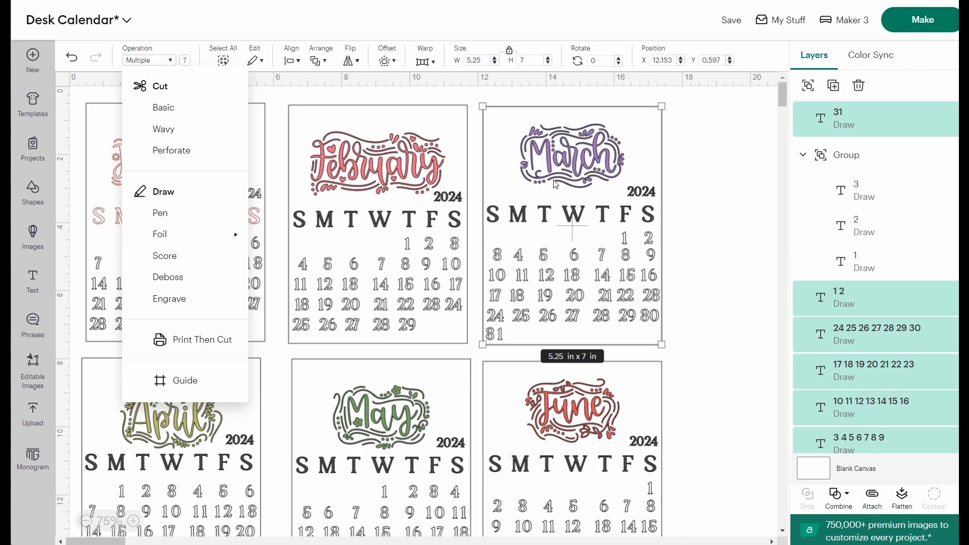
click(162, 217)
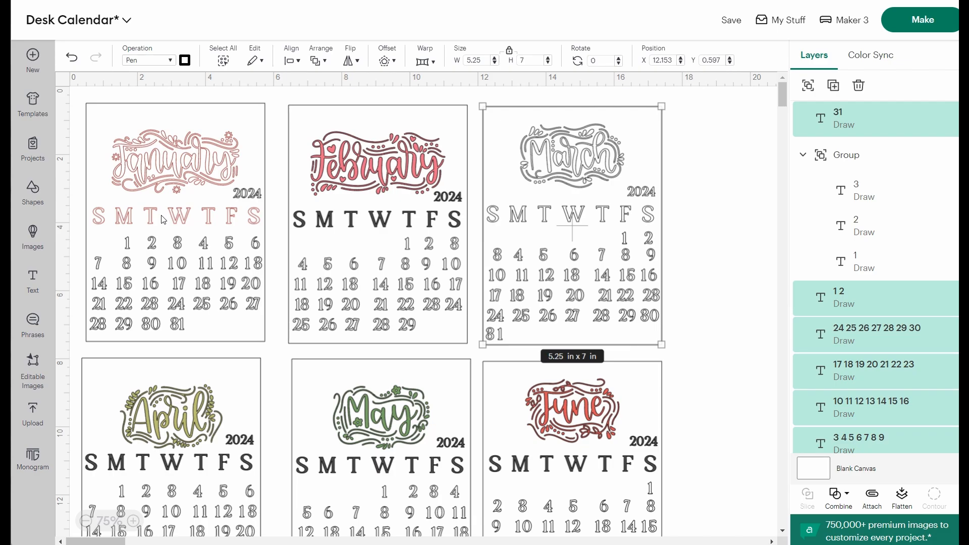
click(677, 147)
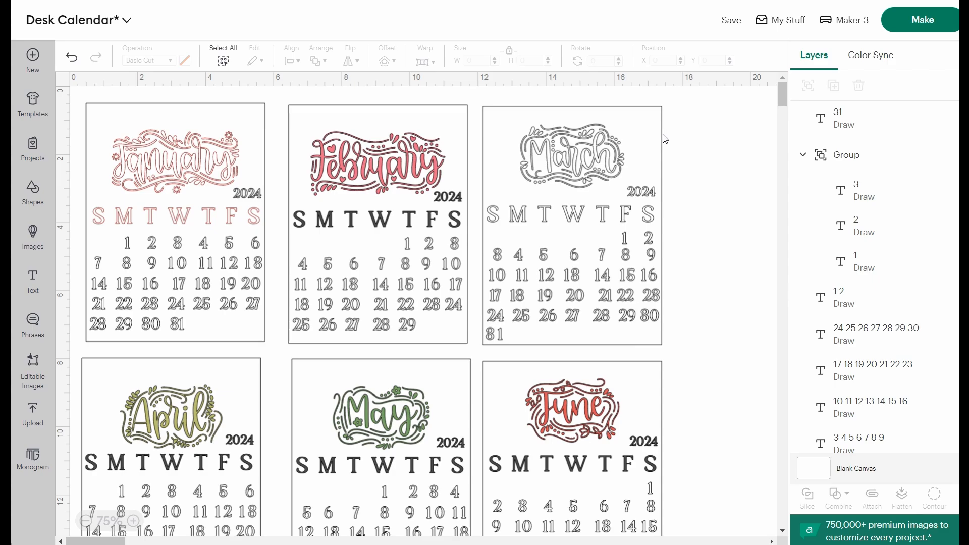
Step: Set only the March page's outer rectangle back to Basic Cut
click(664, 139)
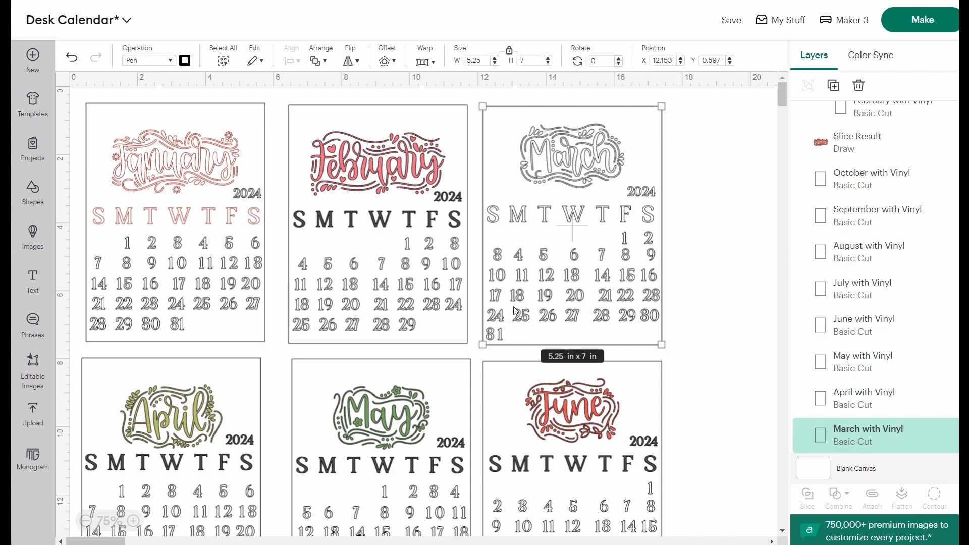
click(171, 65)
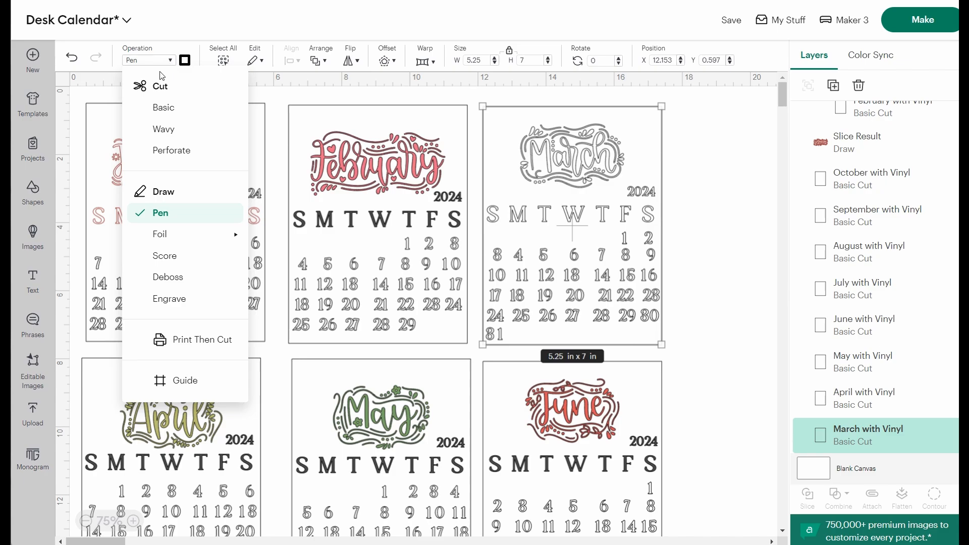
click(162, 111)
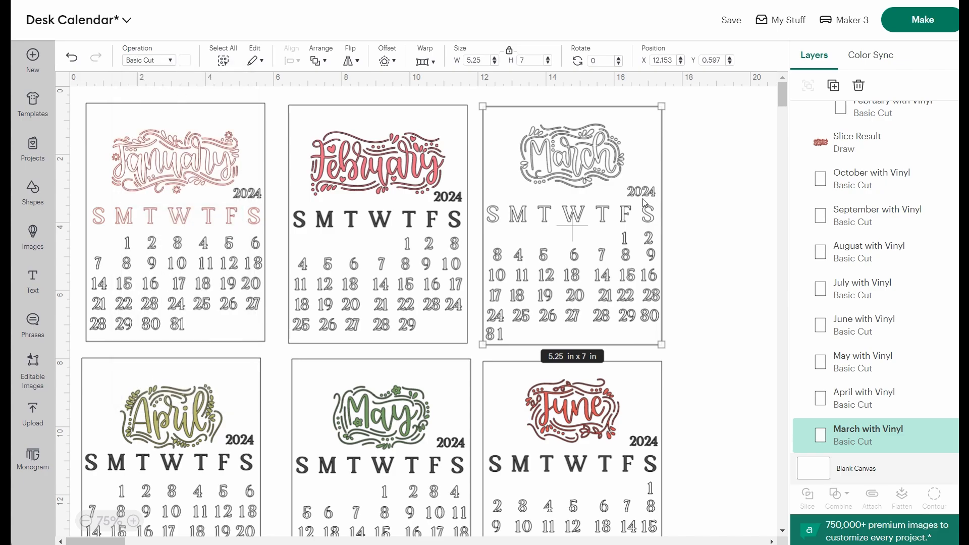
click(706, 188)
Step: Set the March title and the grouped 2024 and weekday letters to the Wine fine point pen
click(600, 164)
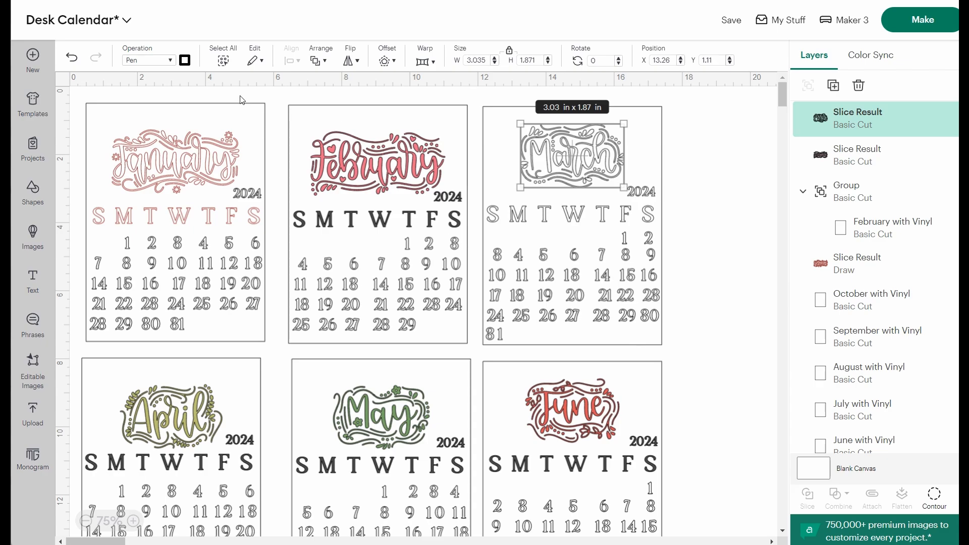
click(186, 65)
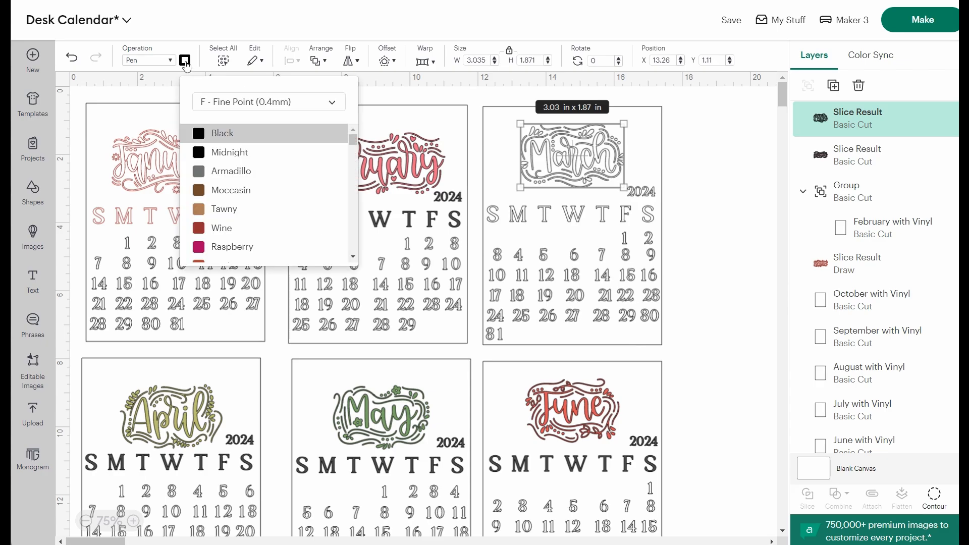
click(224, 237)
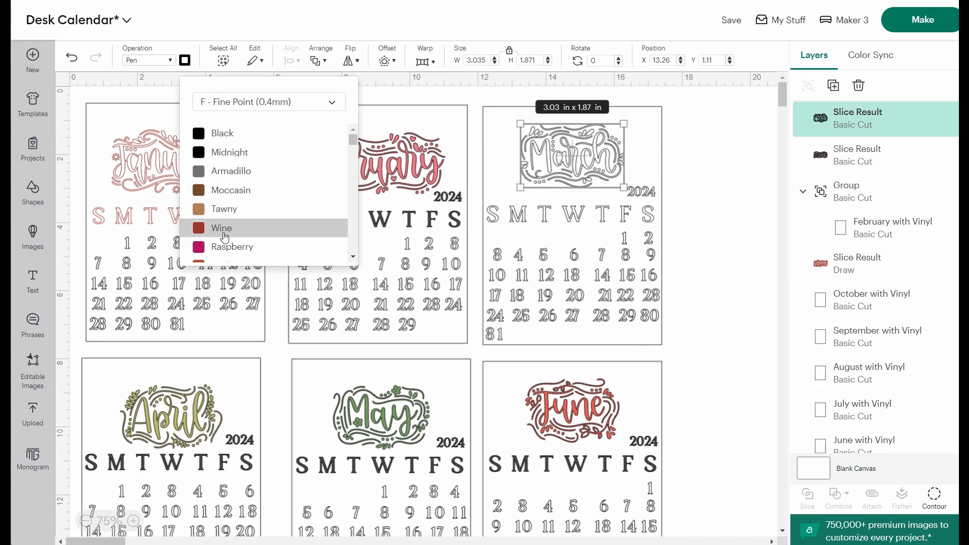
click(546, 220)
click(184, 60)
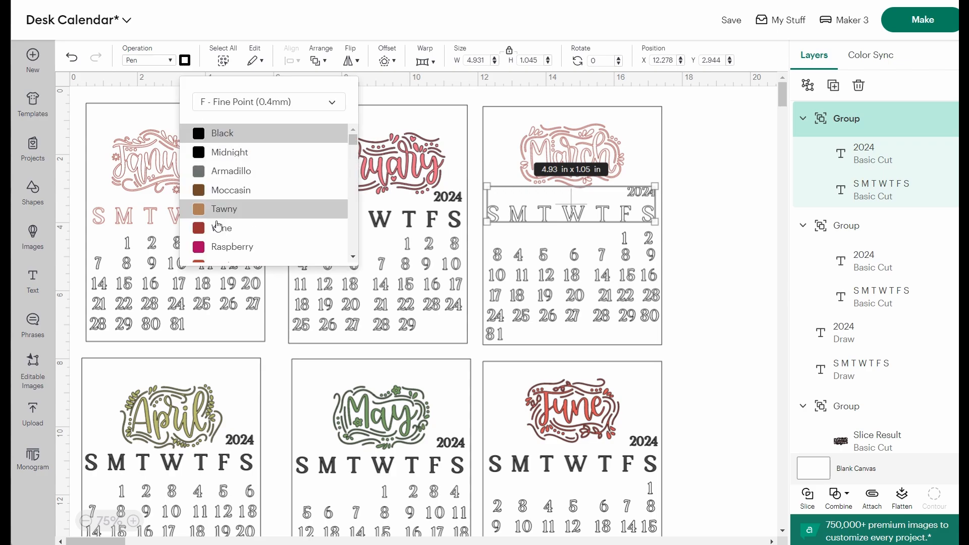
click(218, 227)
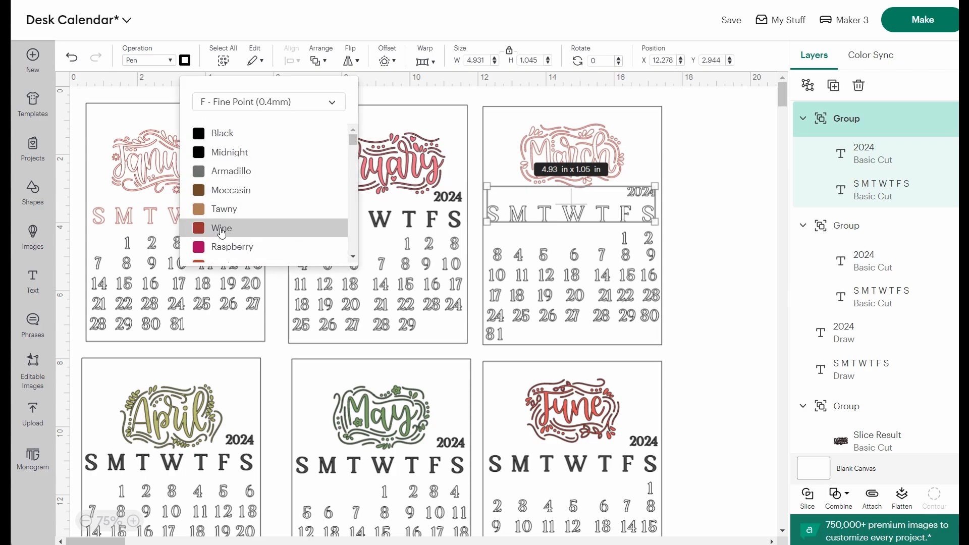
click(705, 248)
Step: Ungroup March's 2024 and weekday letters and set the 2024 text to the Black fine point pen
click(624, 206)
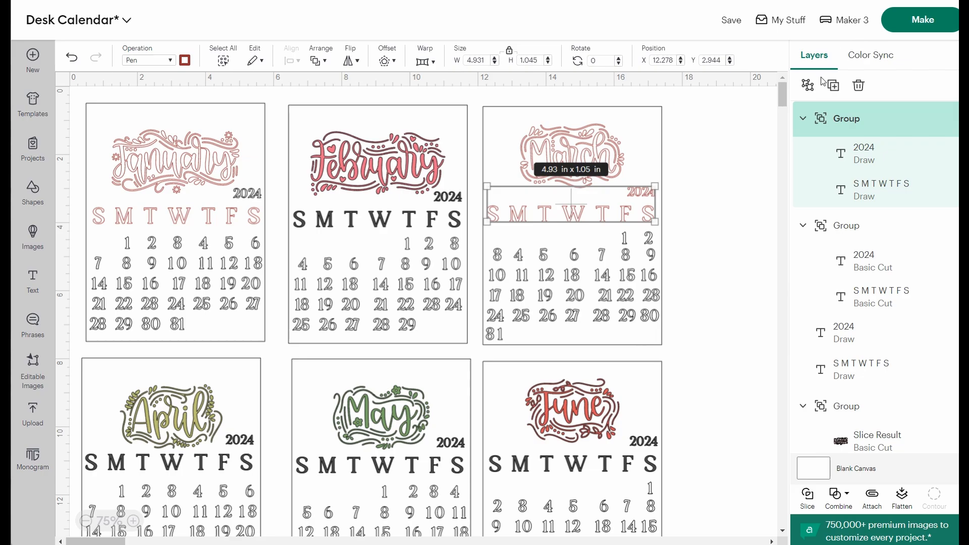
click(806, 86)
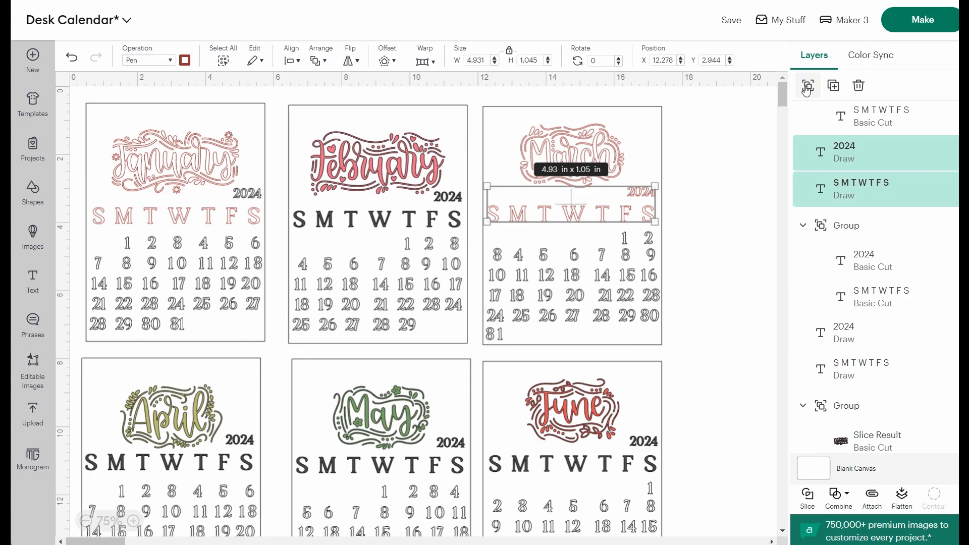
click(686, 208)
click(642, 195)
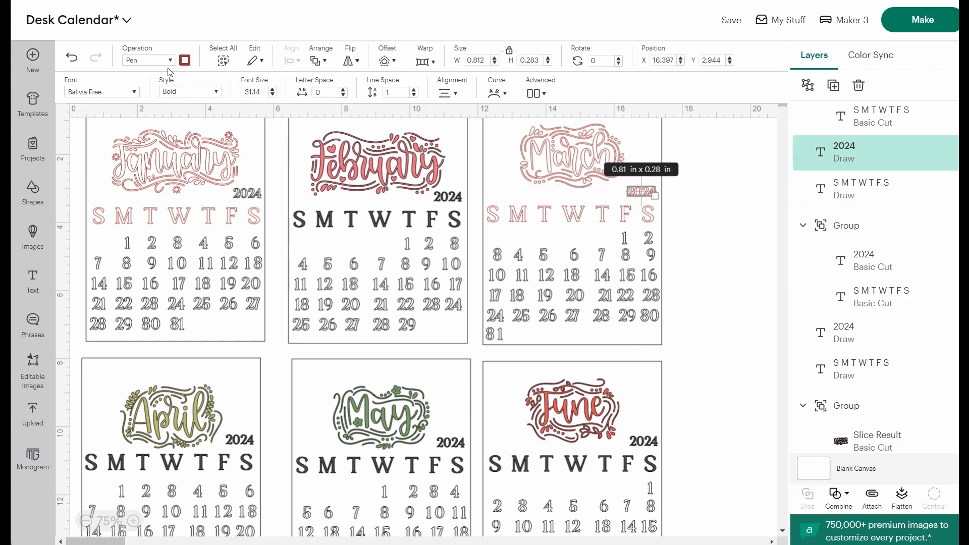
click(184, 60)
click(204, 133)
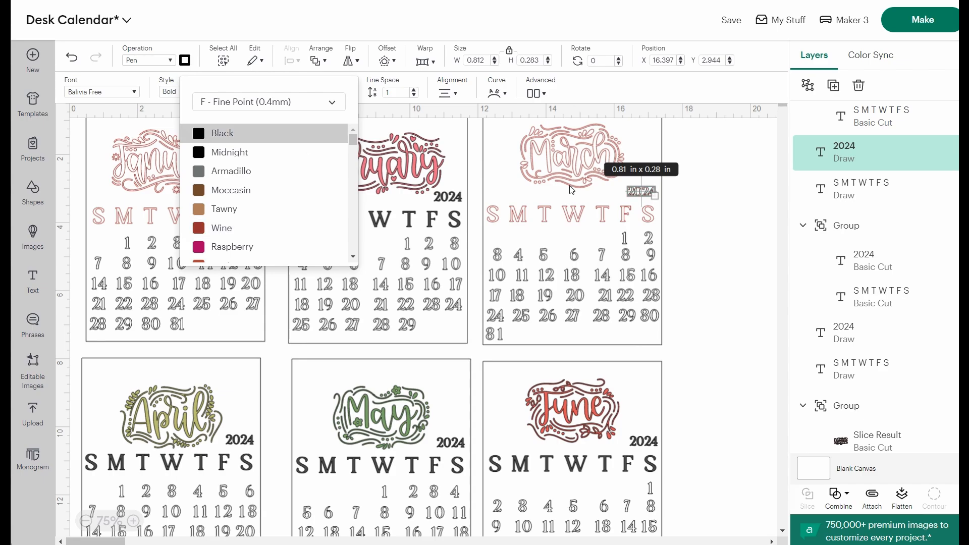
click(719, 266)
click(647, 239)
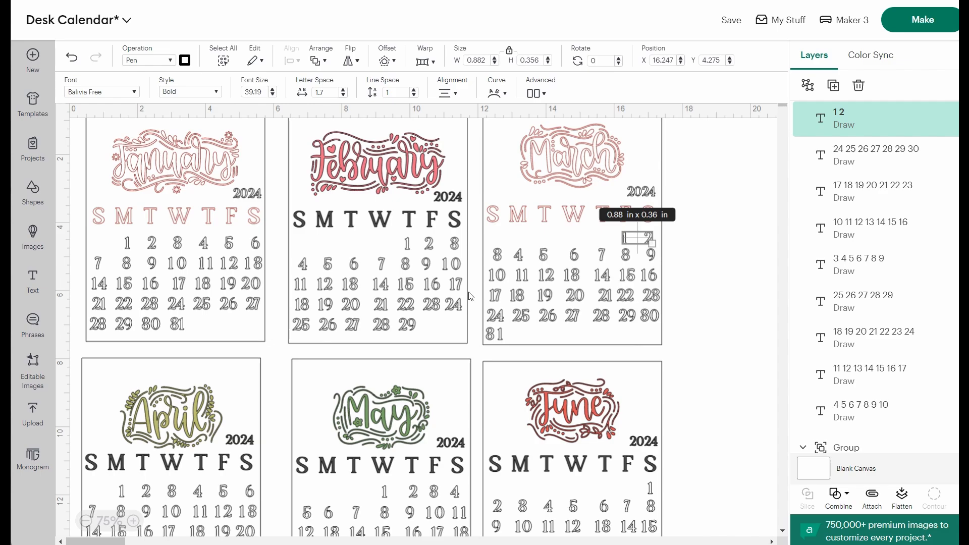
Step: Move the November title and page outline group to about X 8.22, Y 24.69, around its dates
scroll(625, 307, down, 6)
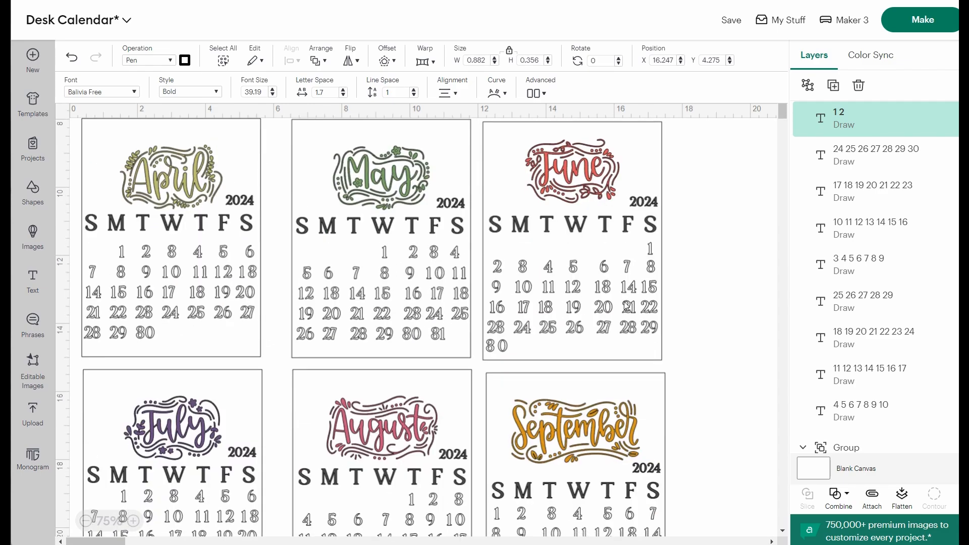
scroll(626, 307, down, 7)
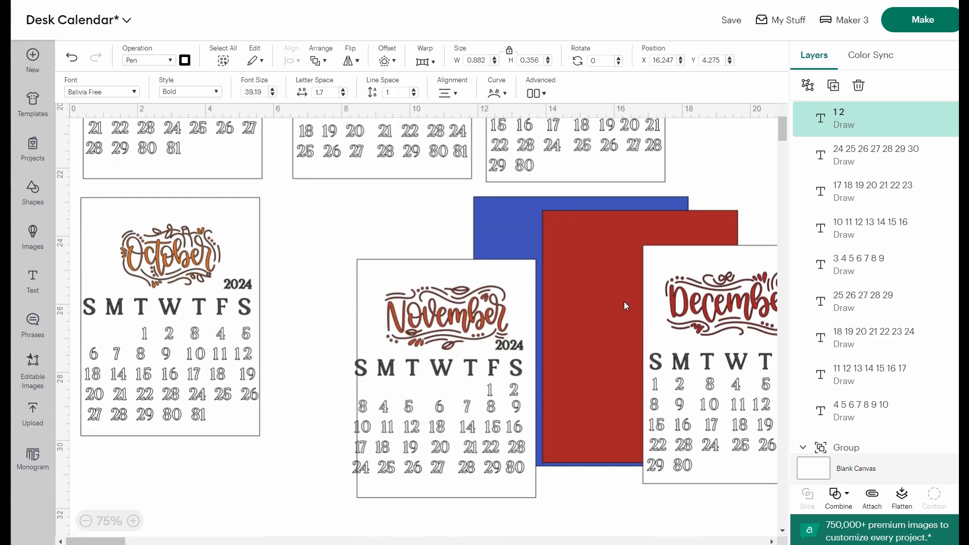
drag(382, 278, 371, 269)
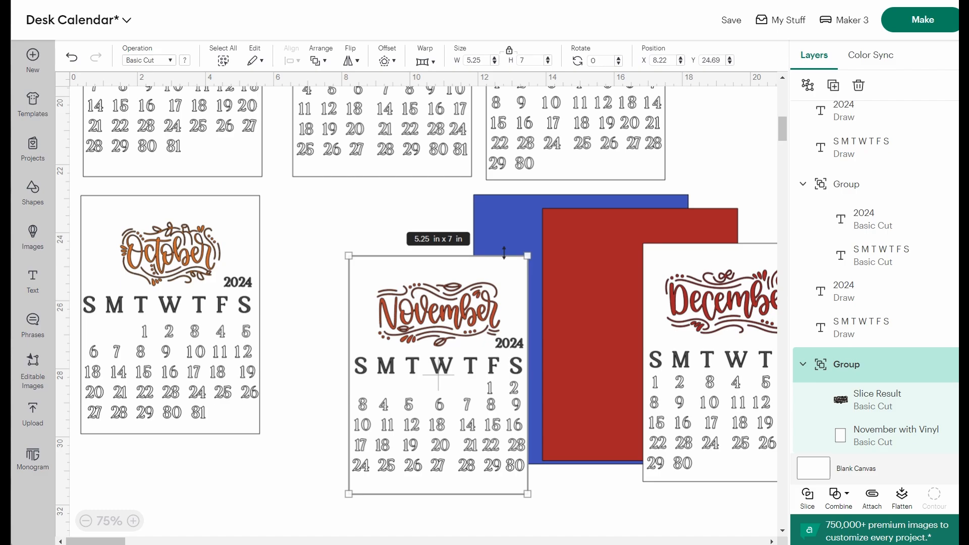
Step: Move the blue and red squares away from the November page toward the December page
drag(513, 227, 725, 252)
click(583, 258)
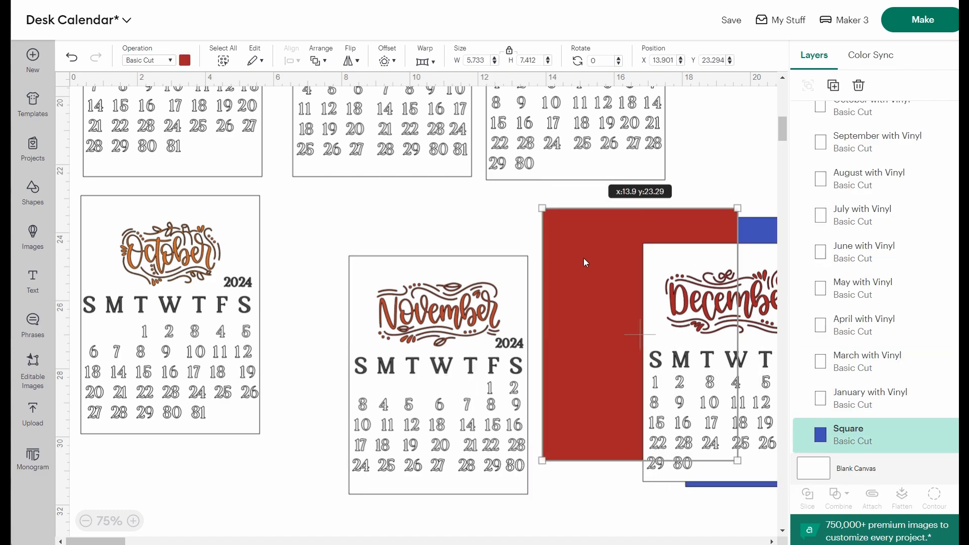
drag(584, 258, 631, 235)
Step: Set every element of the November page to the Pen operation
drag(283, 224, 558, 528)
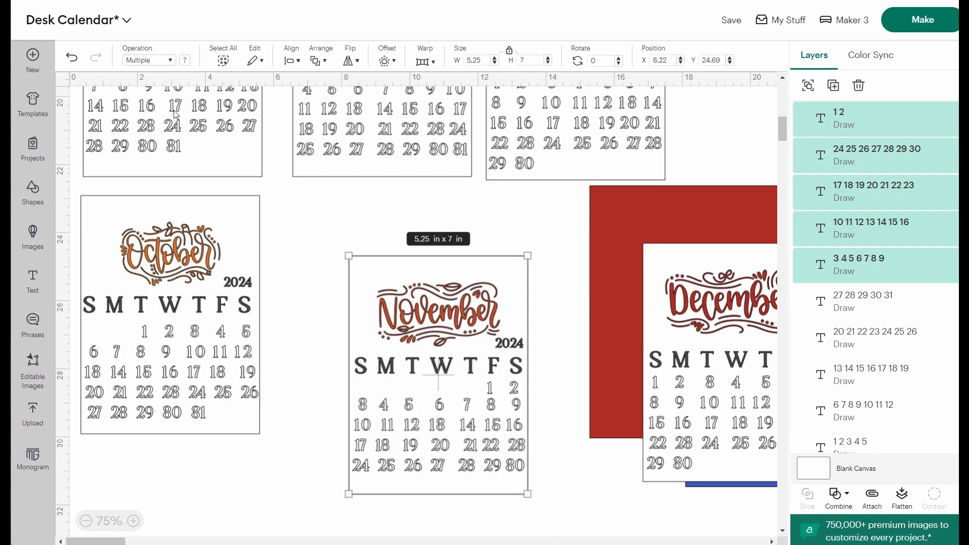
click(169, 60)
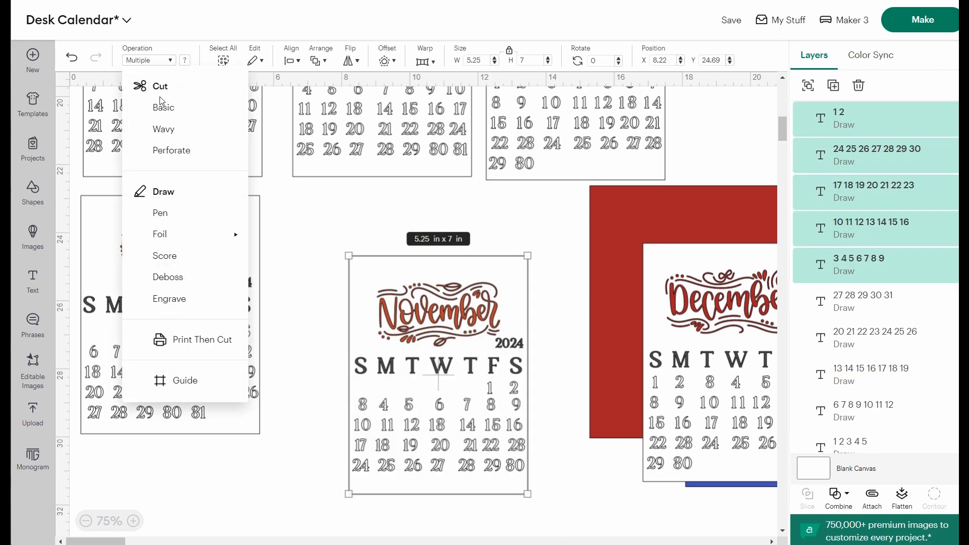
click(171, 220)
click(334, 223)
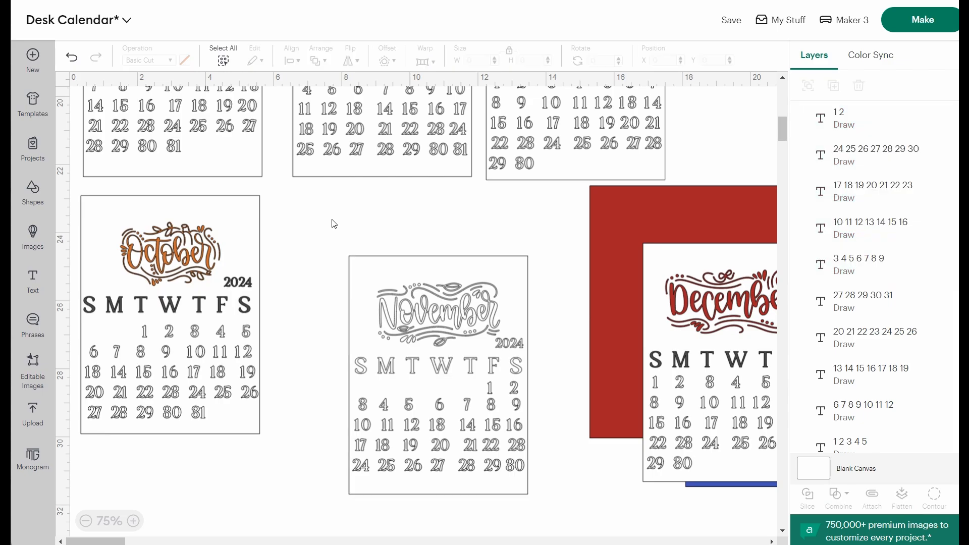
Step: Try Basic Cut on the grouped November title and page outline, and return the group to the Pen operation
click(375, 263)
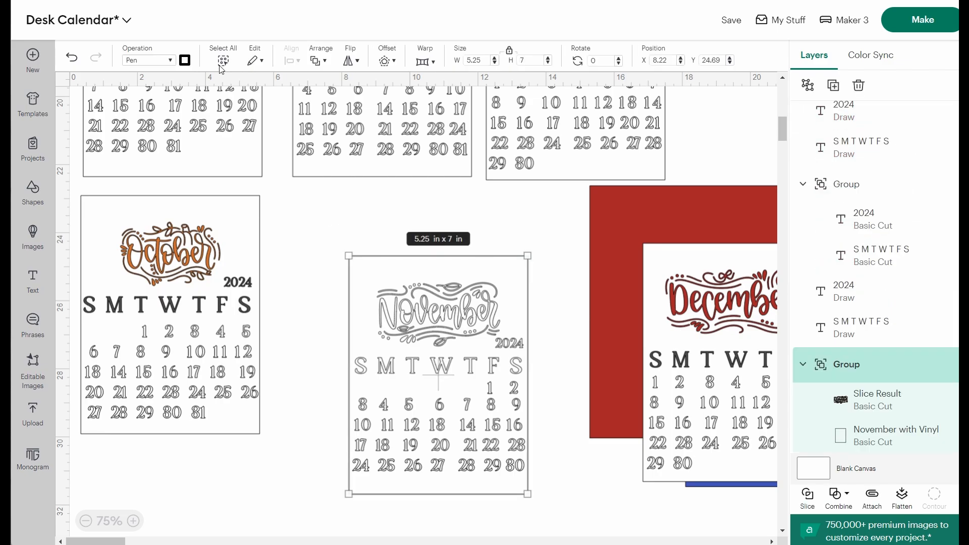
click(170, 60)
click(163, 107)
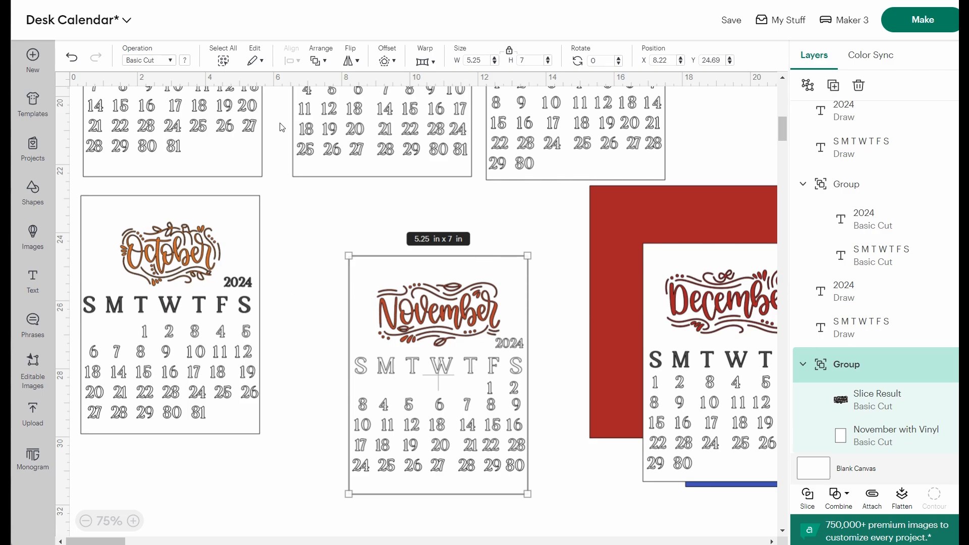
click(147, 60)
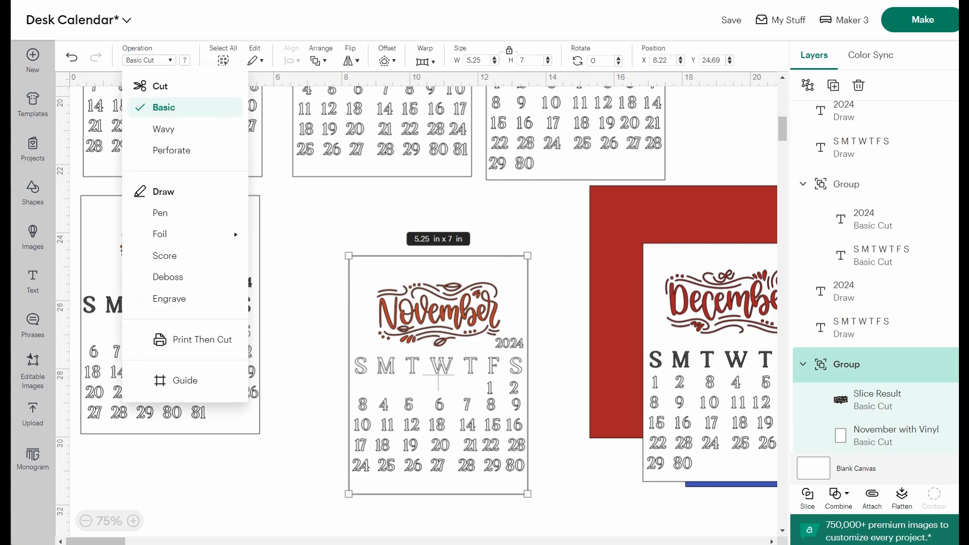
click(171, 218)
click(295, 247)
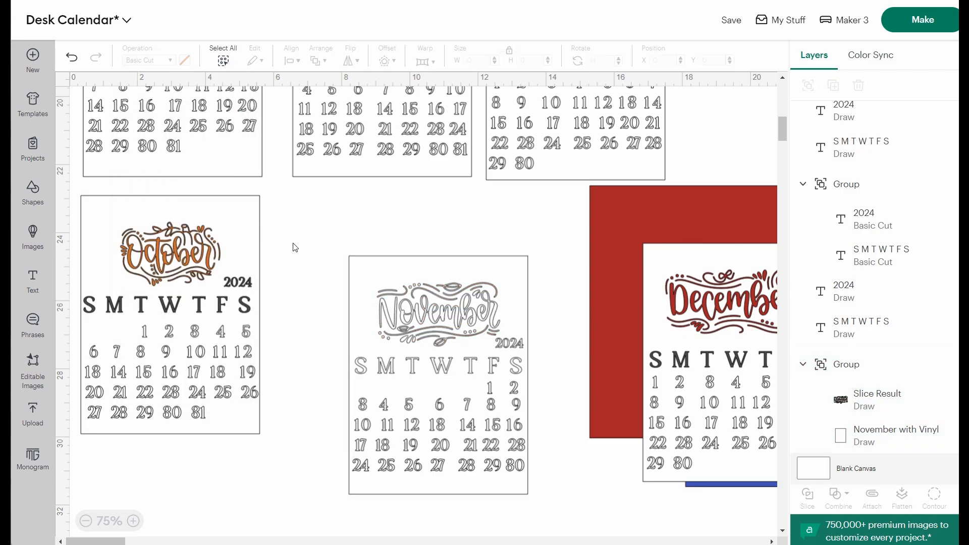
Step: Ungroup the November title from its page outline
click(360, 260)
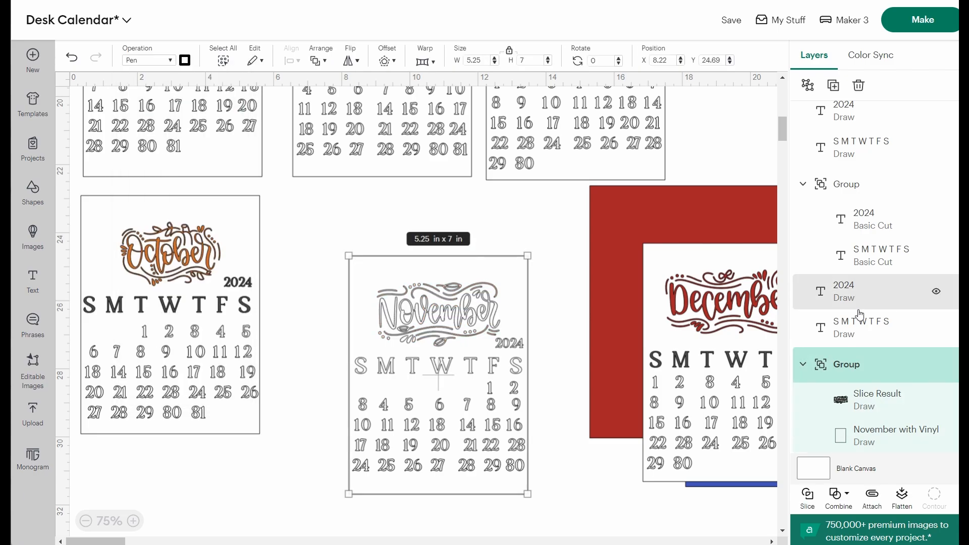
scroll(883, 430, down, 1)
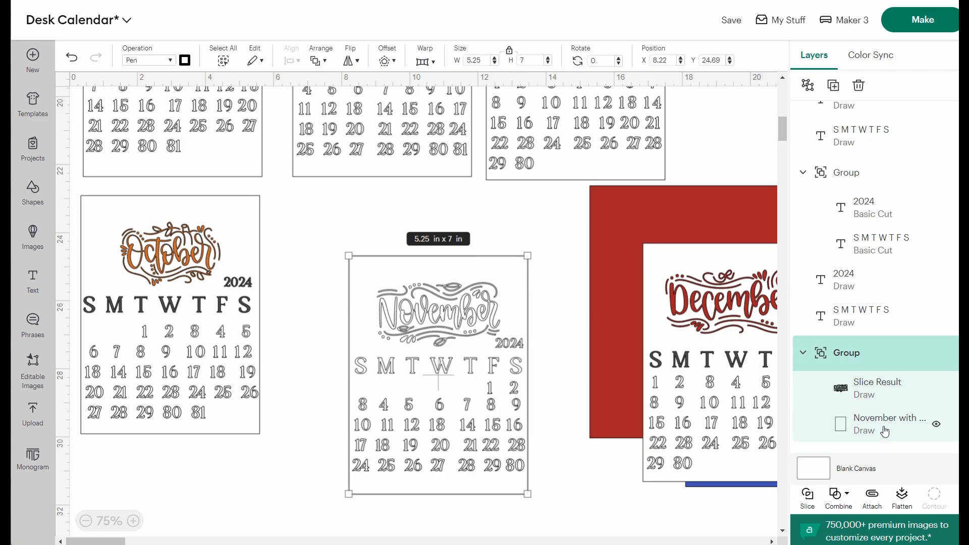
click(808, 86)
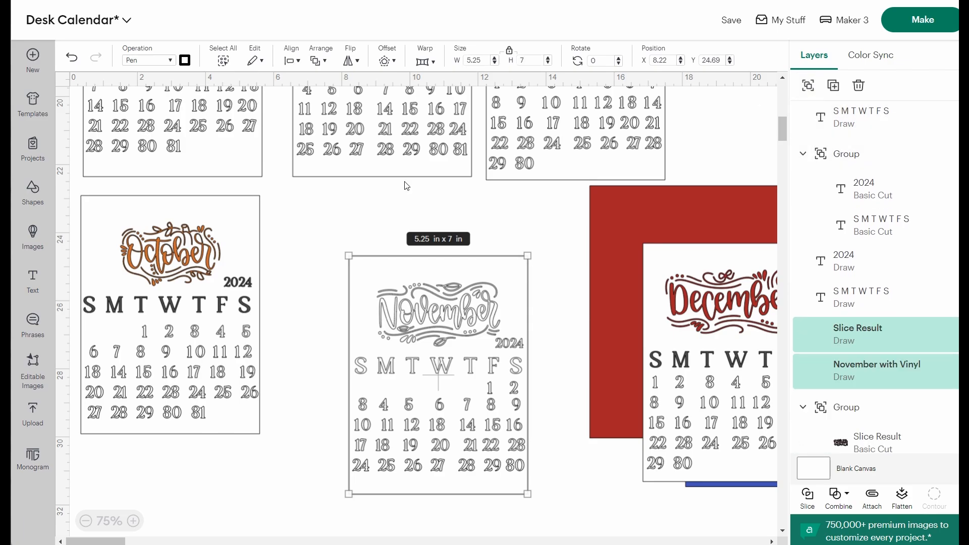
click(309, 223)
click(432, 320)
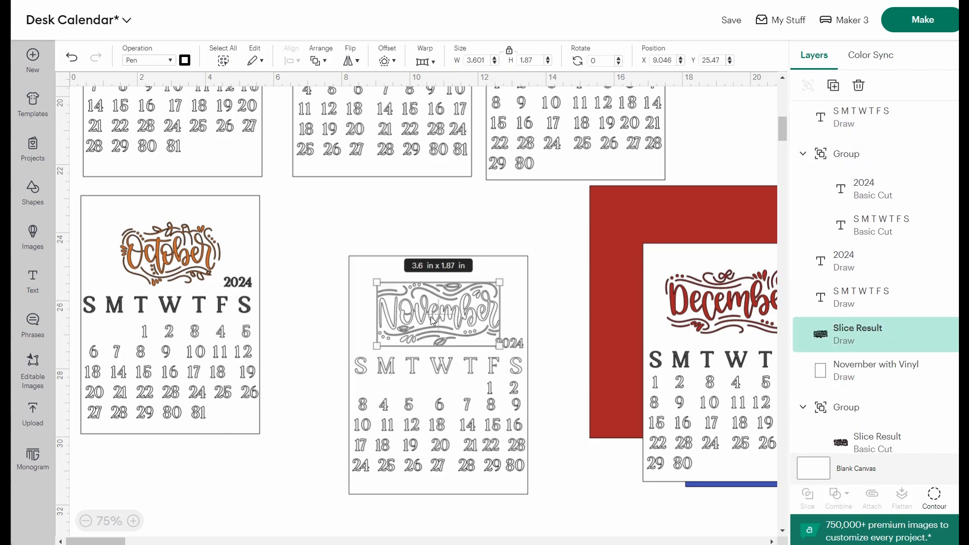
click(375, 259)
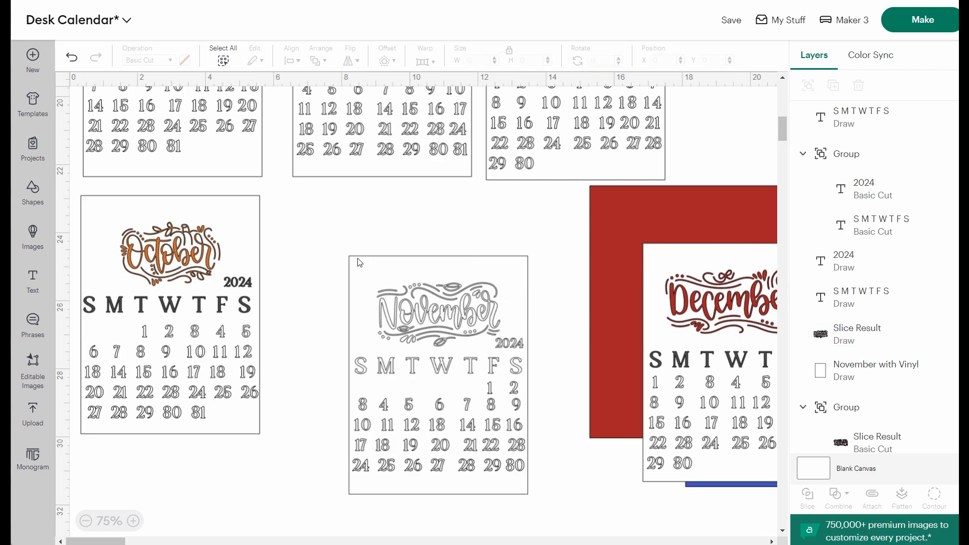
Step: Set only the November page outline to the Basic Cut operation
click(351, 257)
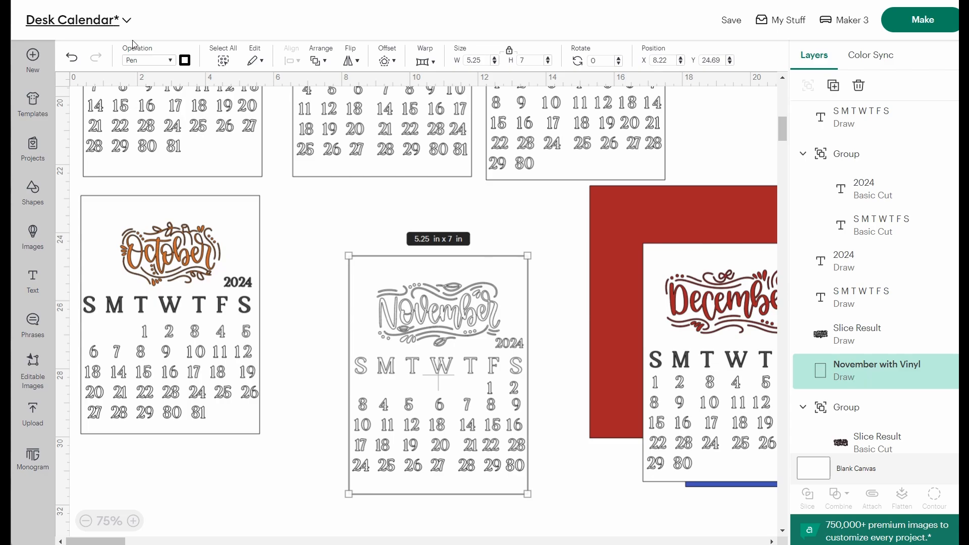
click(149, 61)
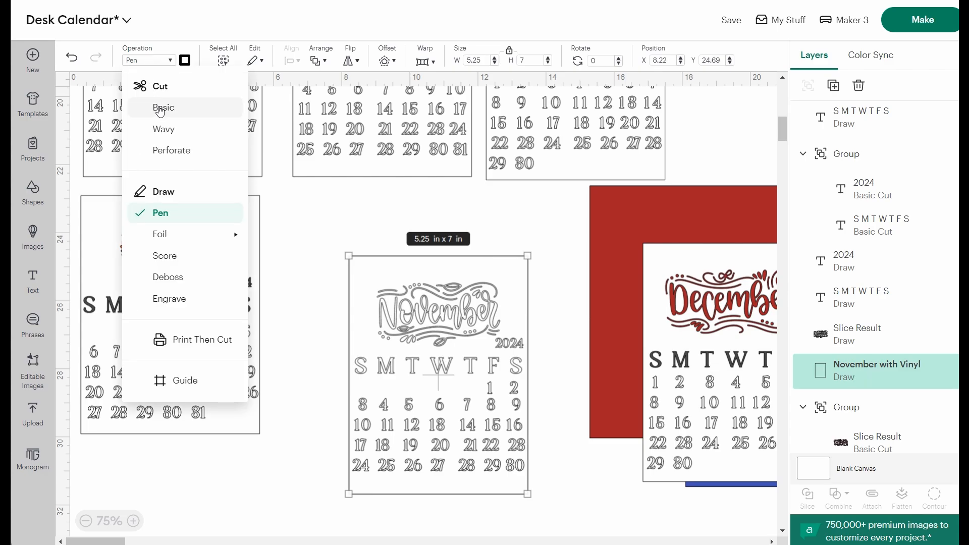
click(162, 109)
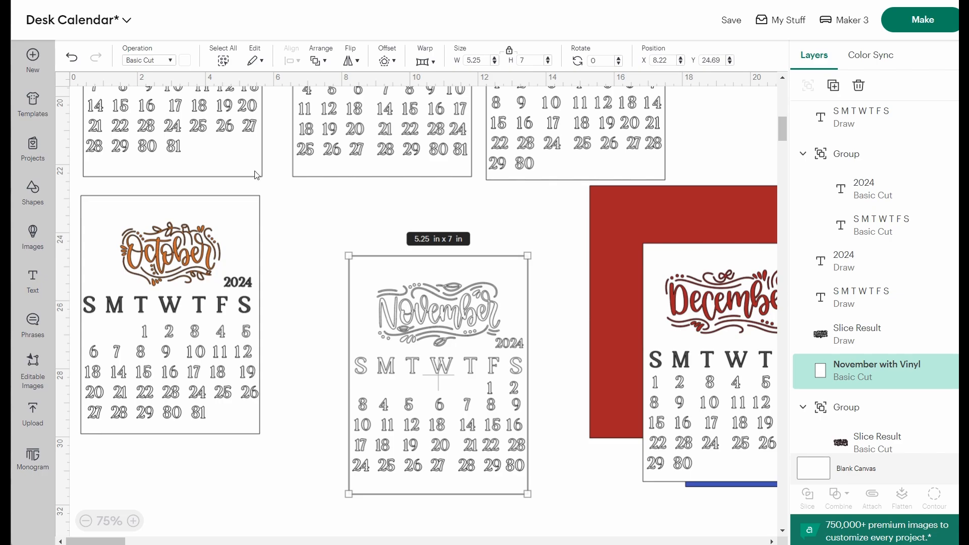
click(308, 226)
Step: Set the November title's pen colour to Wine
click(443, 315)
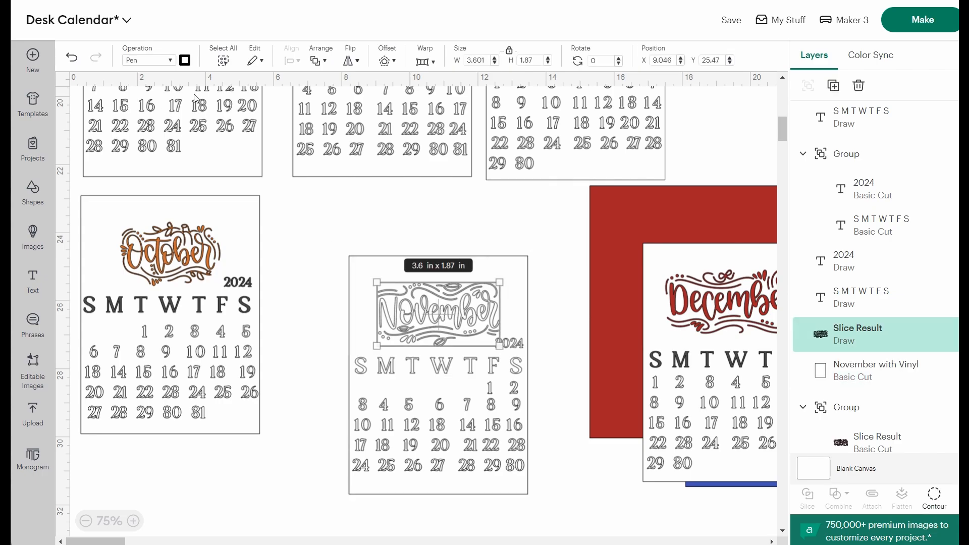
click(185, 61)
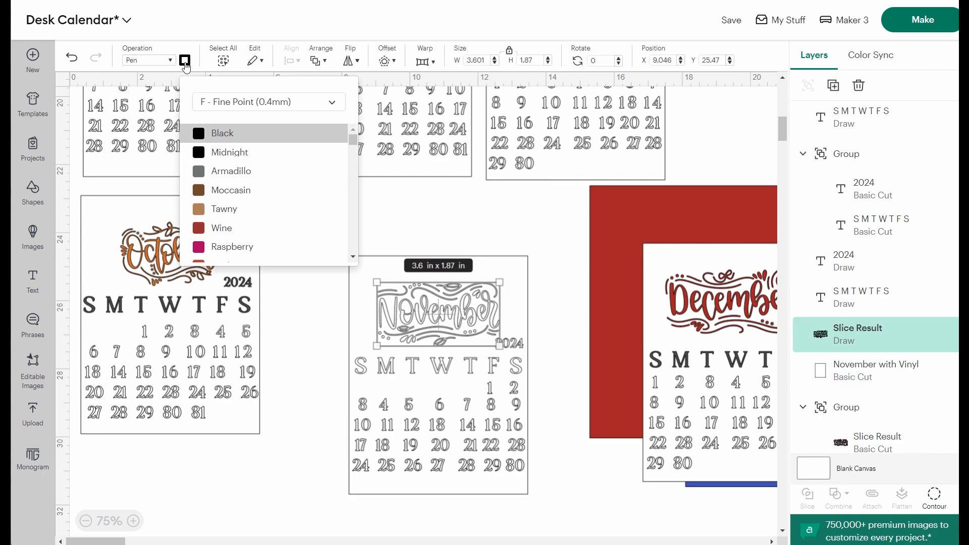
click(232, 228)
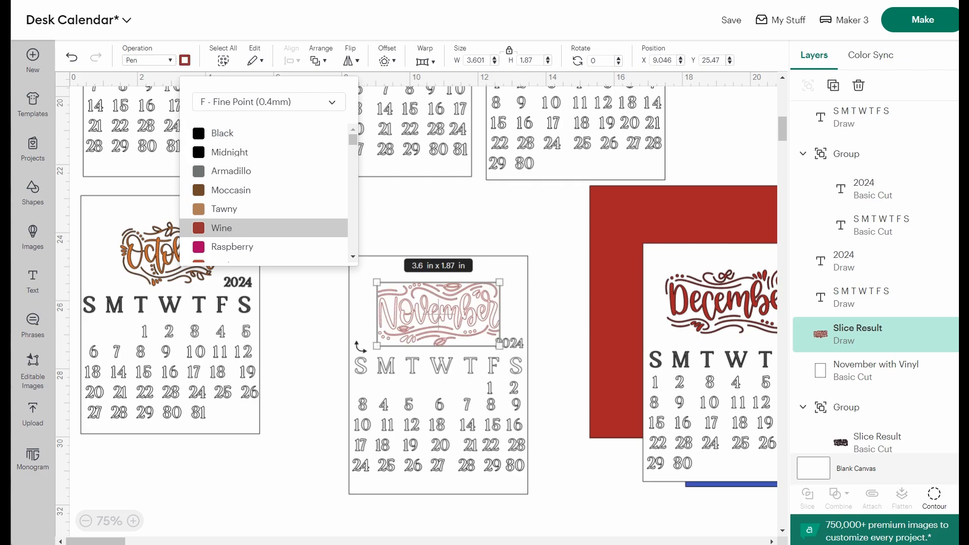
Step: Set the pen colour of November's grouped year and weekday letters to Wine
click(360, 363)
click(185, 61)
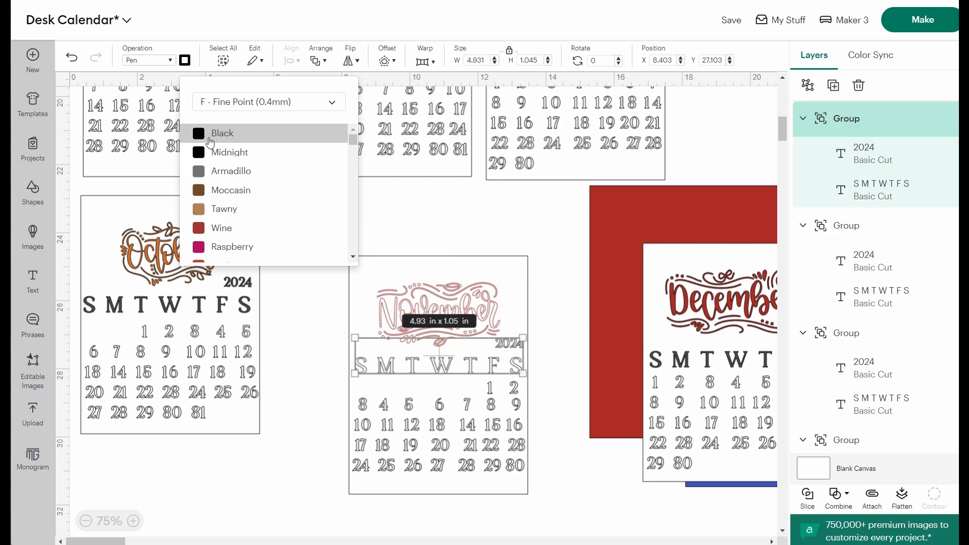
click(228, 240)
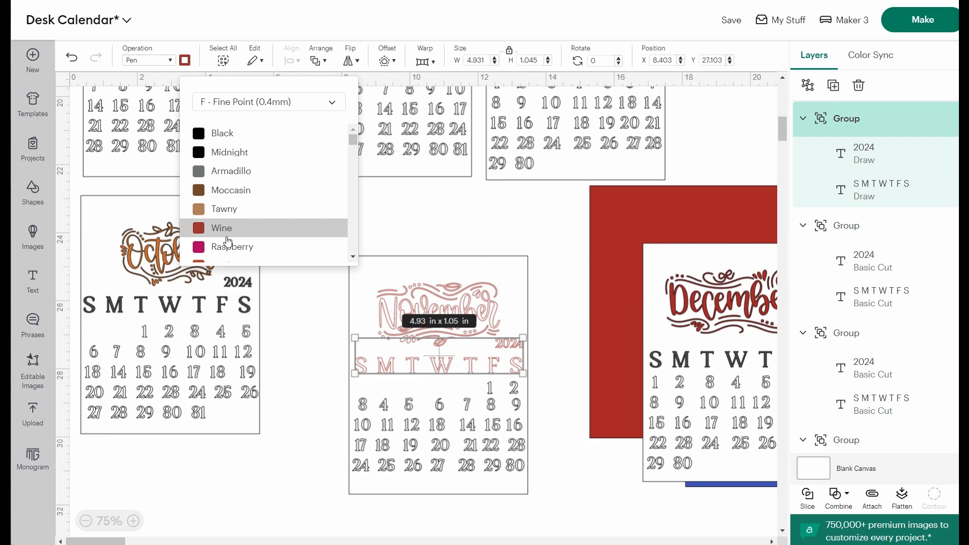
Step: Set the pen colour of the 2024 text alone on the November page to Black
click(808, 84)
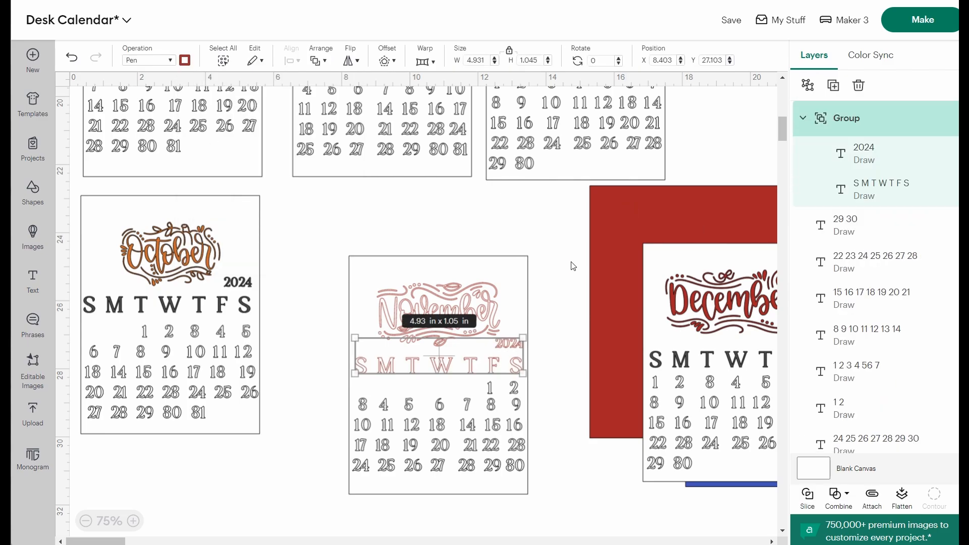
click(549, 319)
click(513, 345)
click(869, 168)
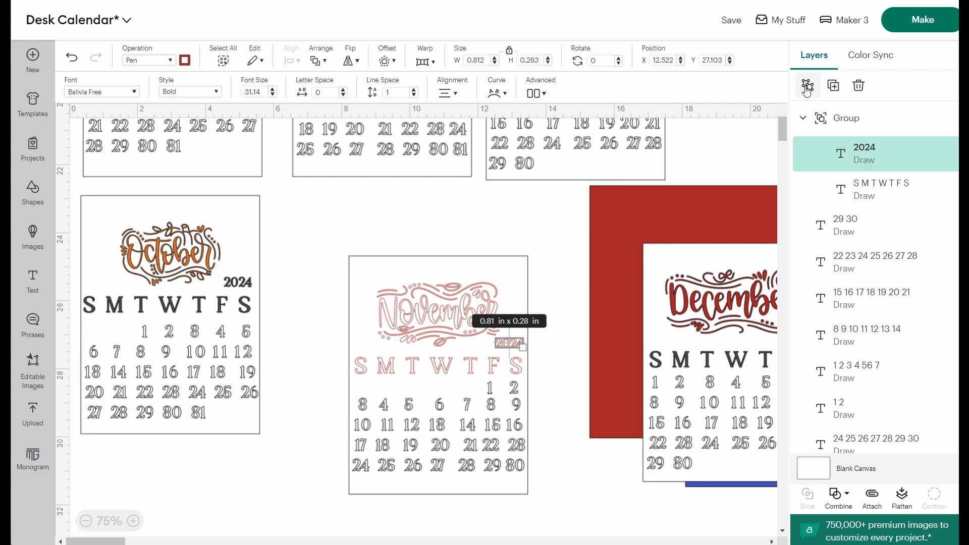
click(186, 60)
click(207, 135)
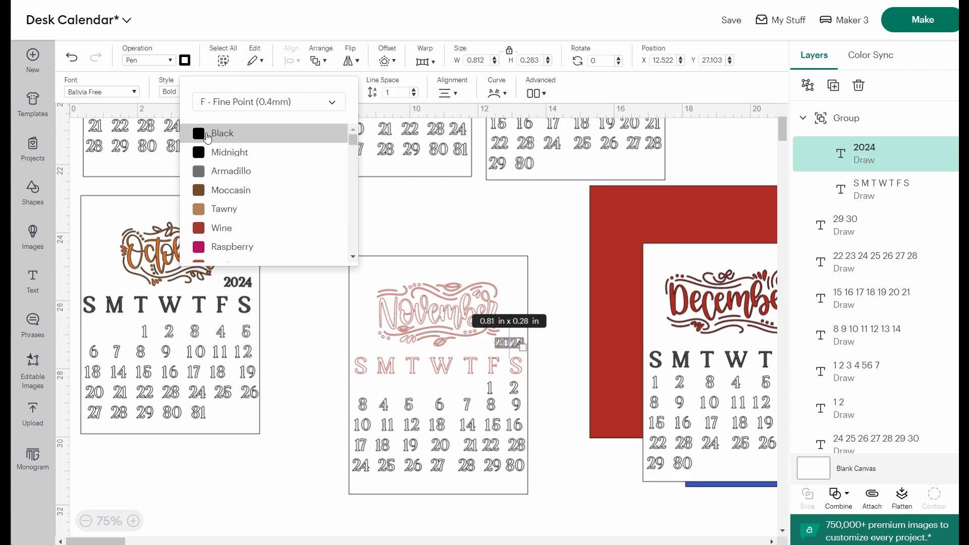
click(508, 220)
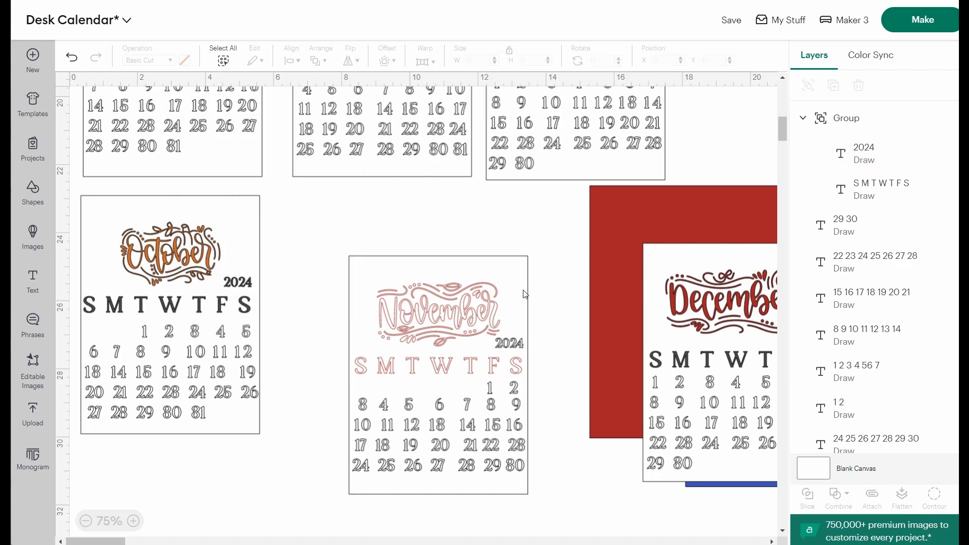
Step: Ungroup November's 3 to 9 date row into individual numbers
click(369, 409)
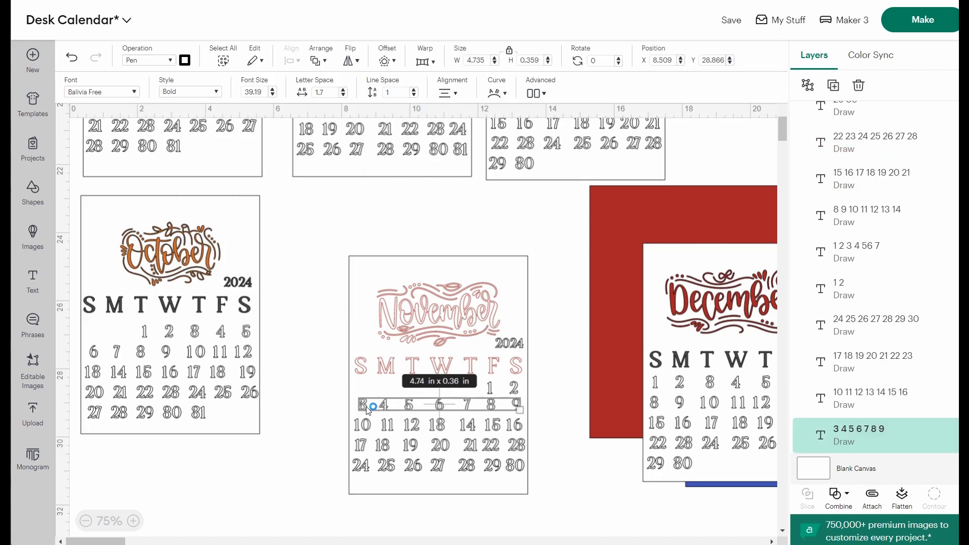
click(804, 87)
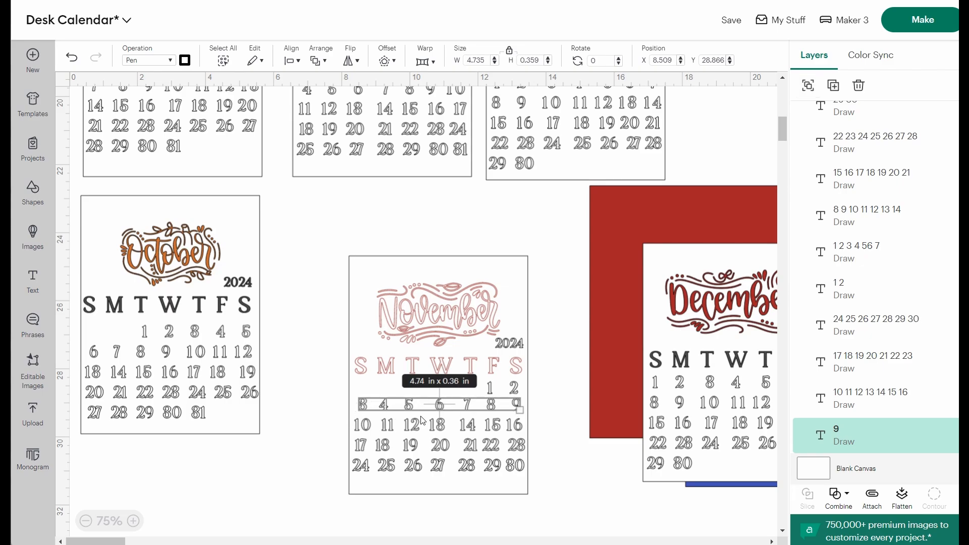
click(549, 263)
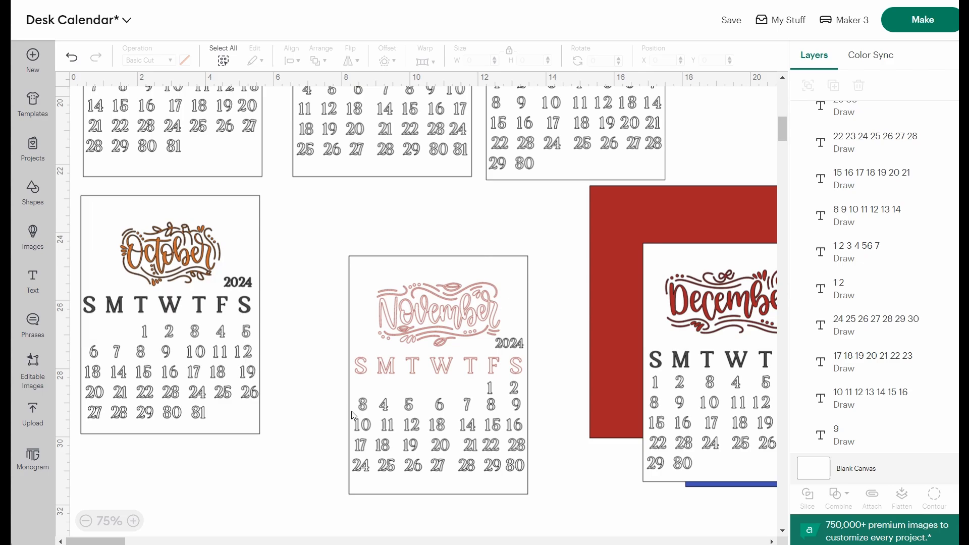
Step: Highlight November 3 by setting that number's pen colour to Turquoise
click(366, 408)
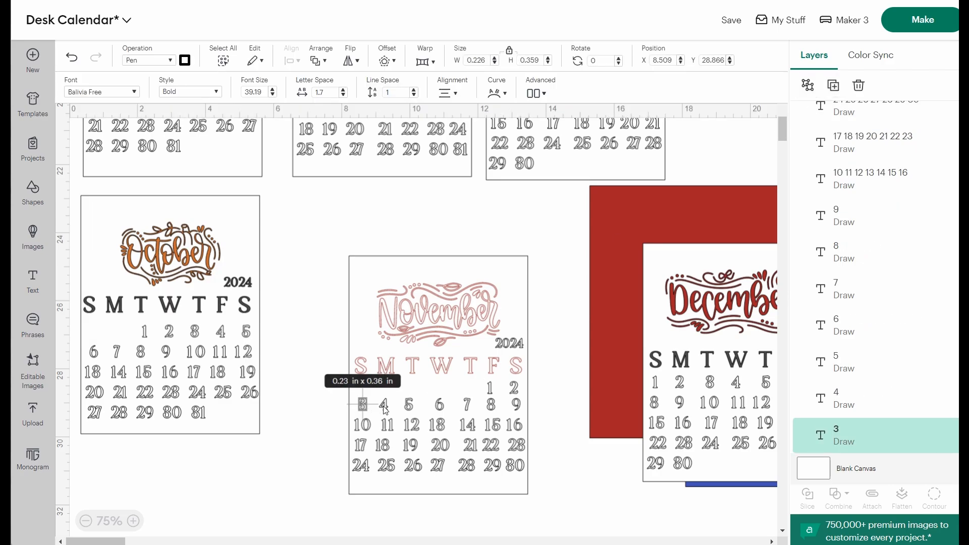
click(185, 61)
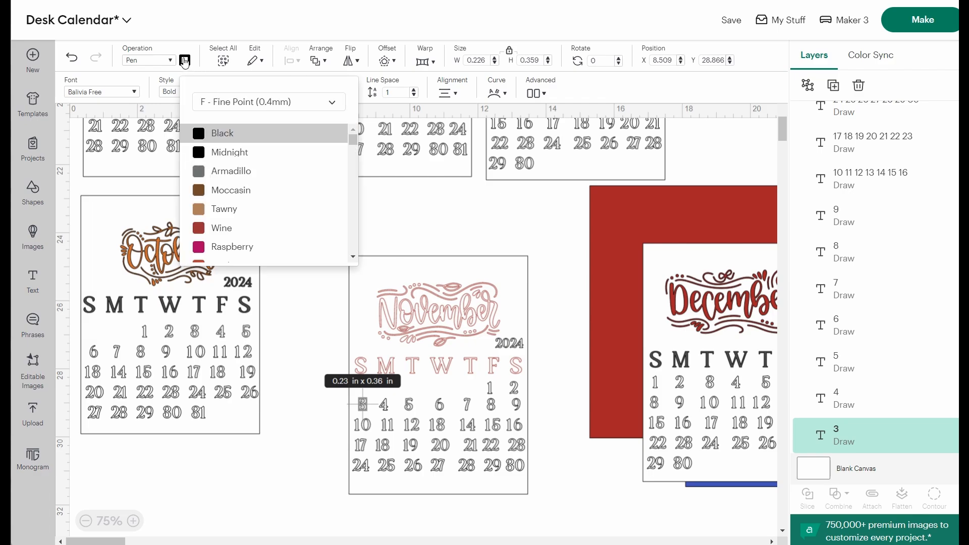
scroll(241, 235, down, 10)
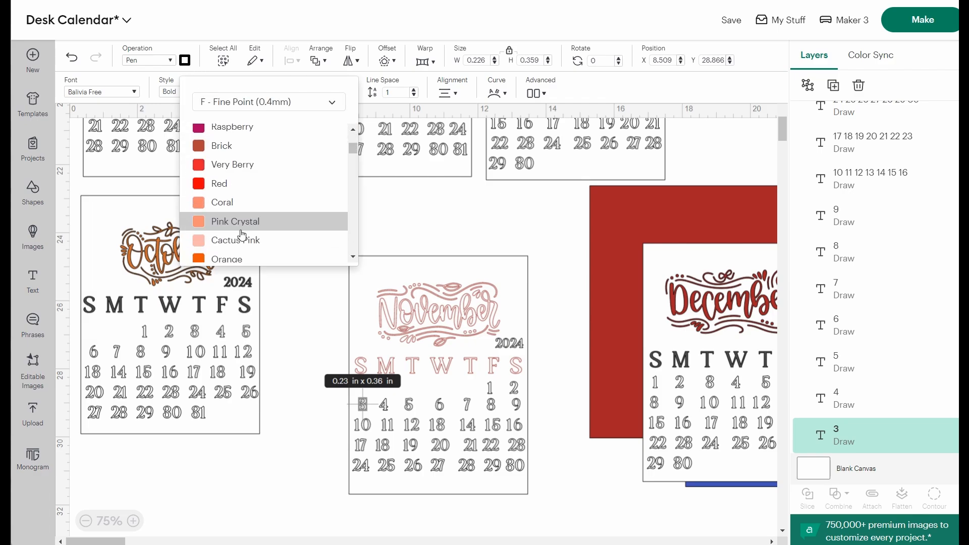
scroll(242, 234, down, 5)
scroll(233, 242, up, 2)
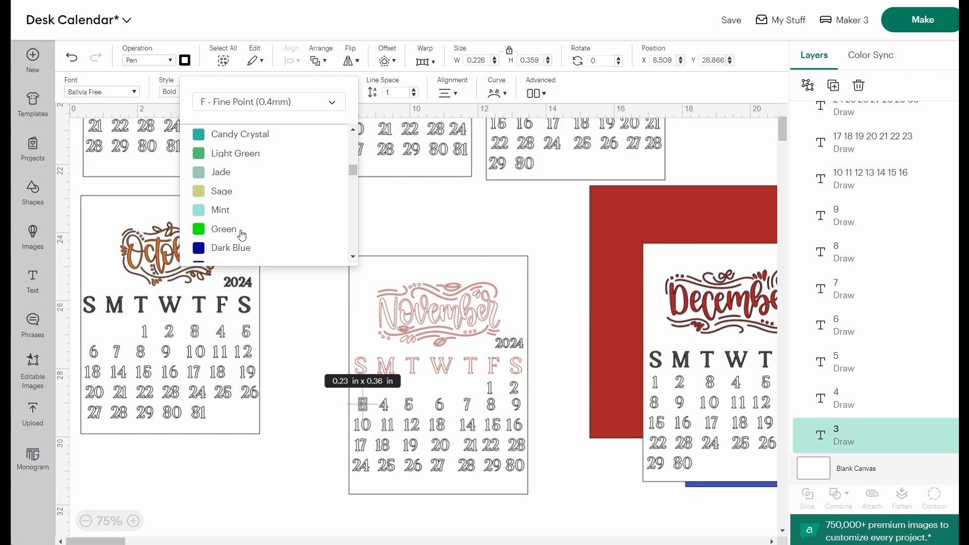
click(231, 245)
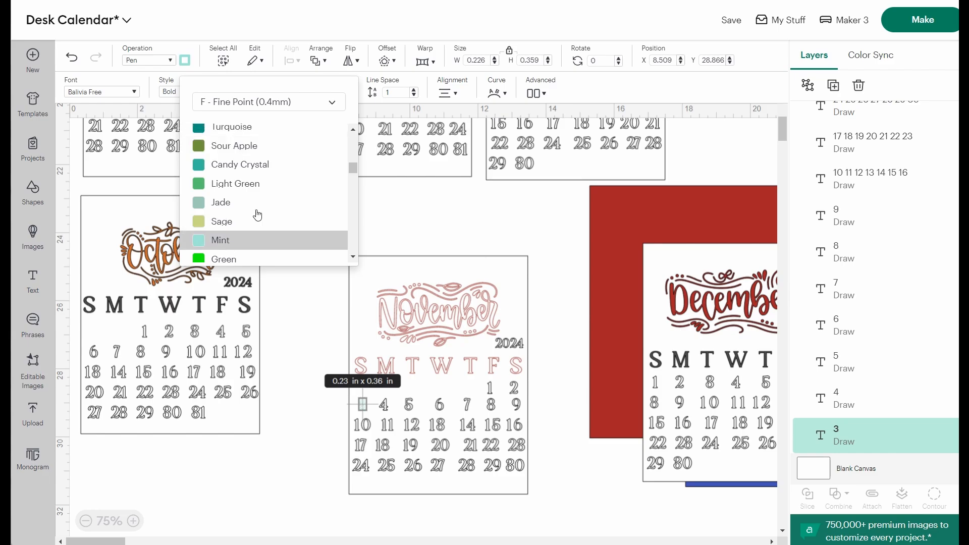
click(245, 135)
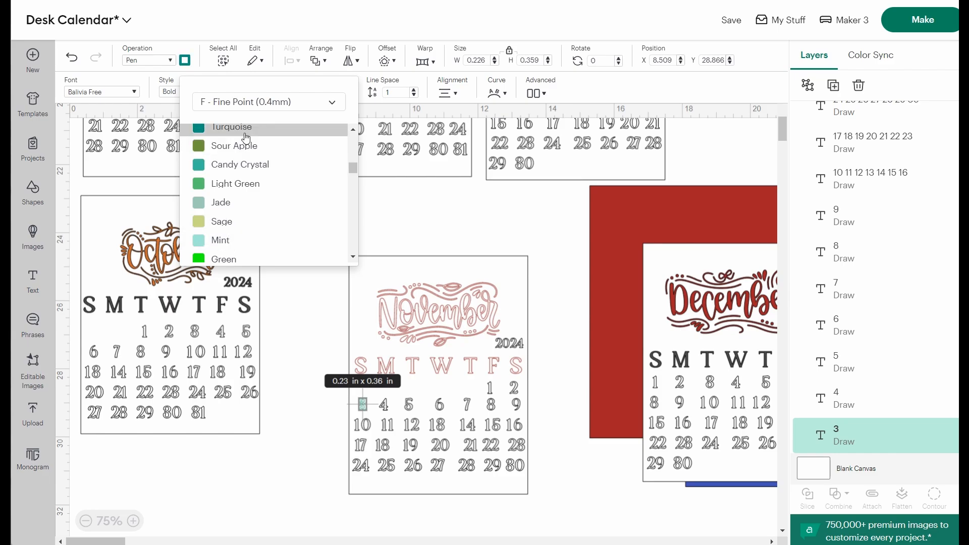
click(408, 222)
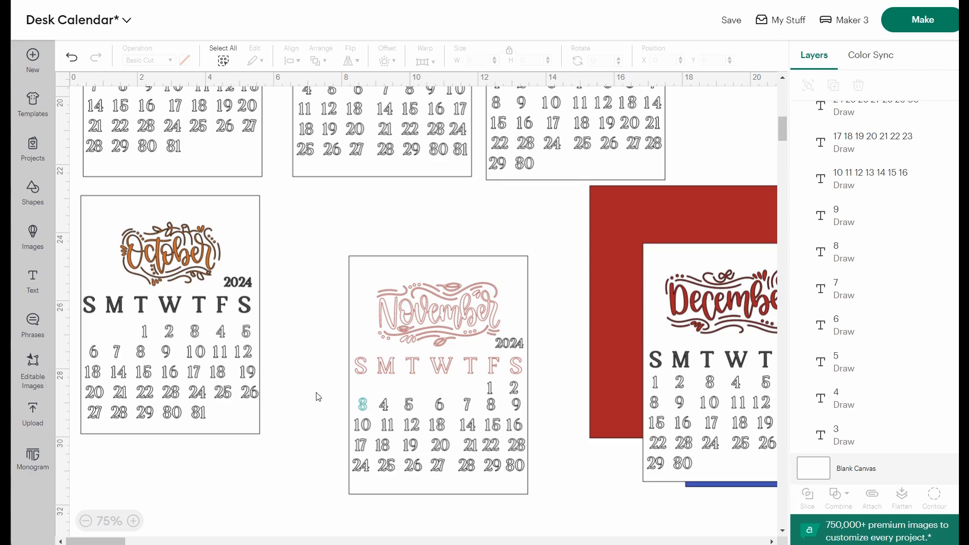
Step: Attach all elements of the November page together, and detach them again
drag(324, 229, 545, 540)
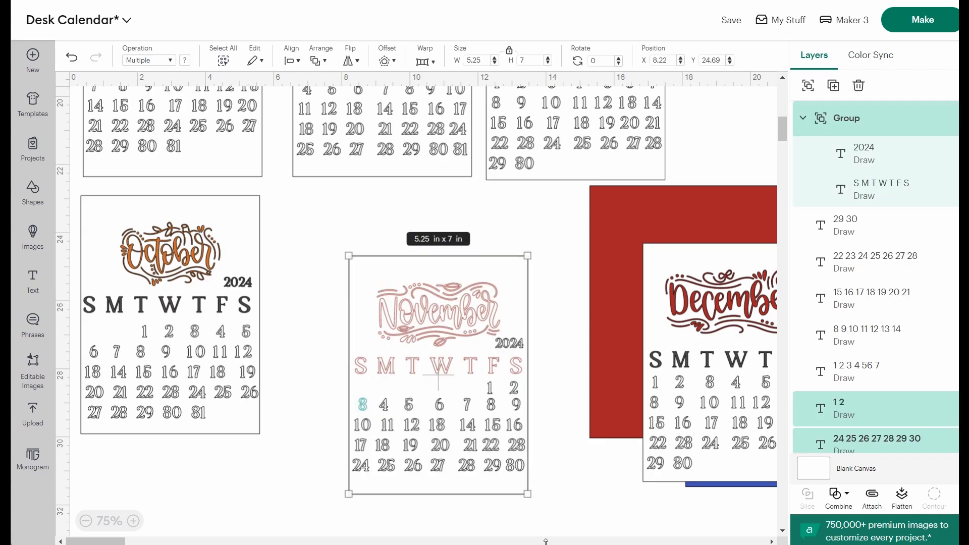
click(876, 506)
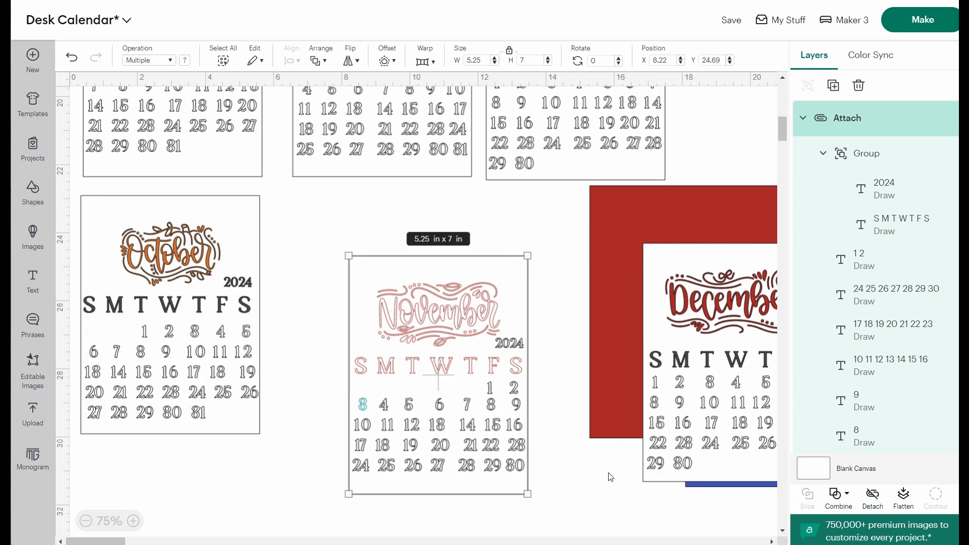
click(869, 496)
click(332, 441)
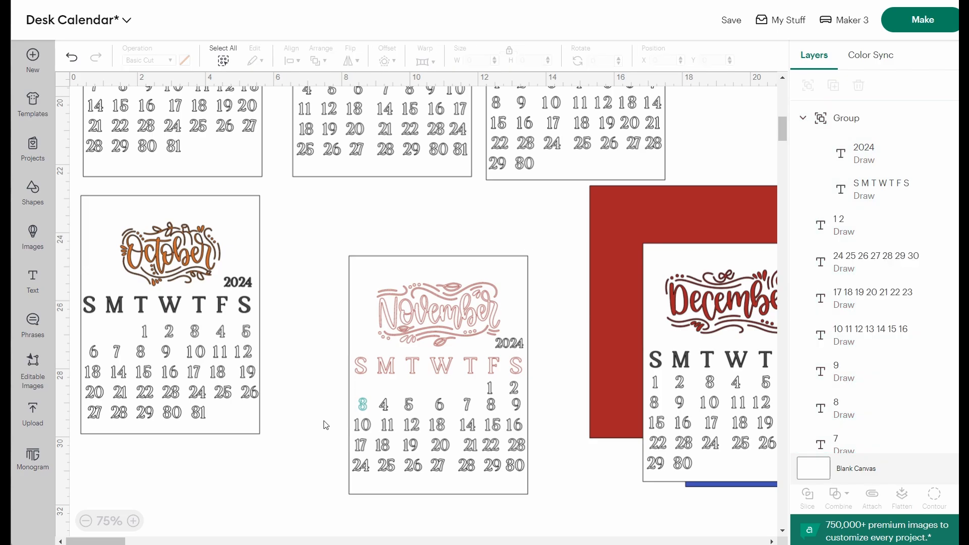
Step: Hide the November title artwork on its page
click(364, 401)
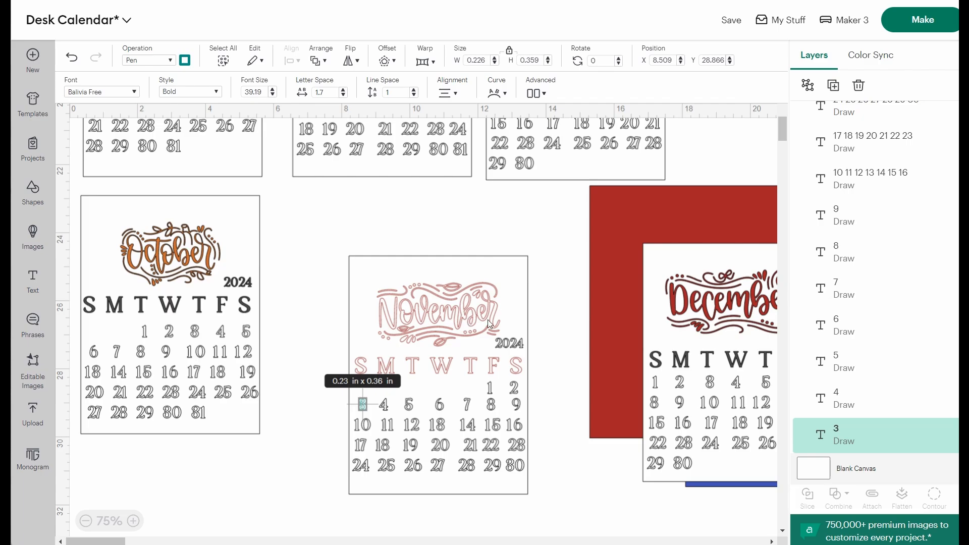
click(515, 345)
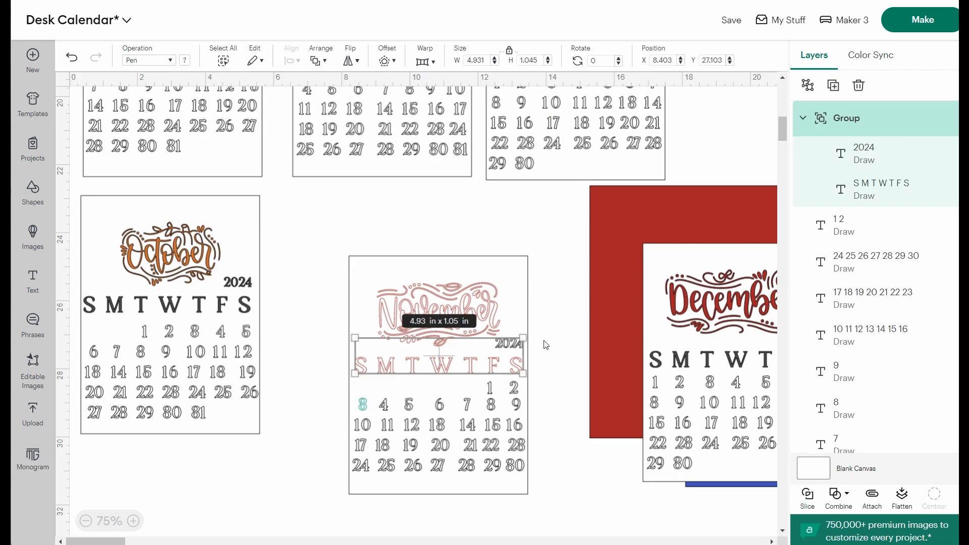
click(461, 300)
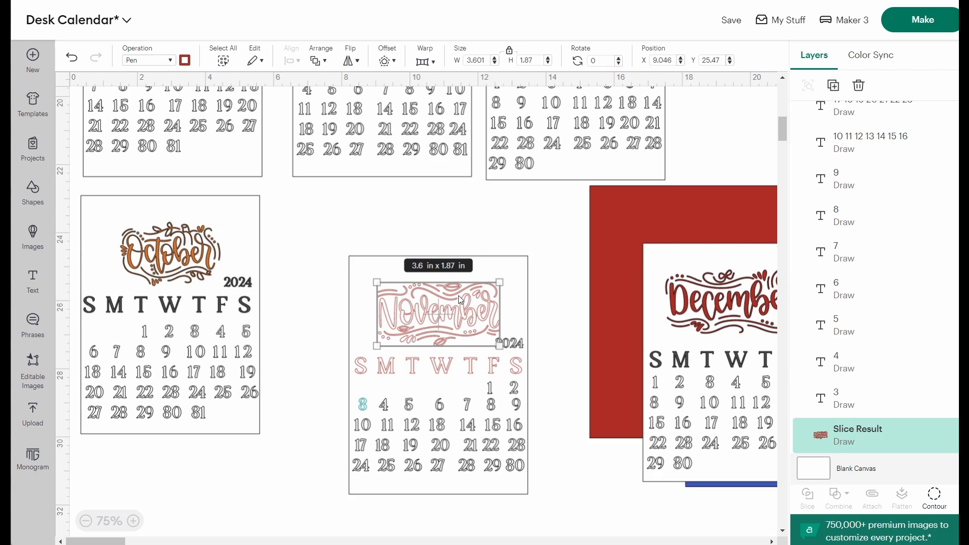
mouse_move(934, 438)
click(934, 437)
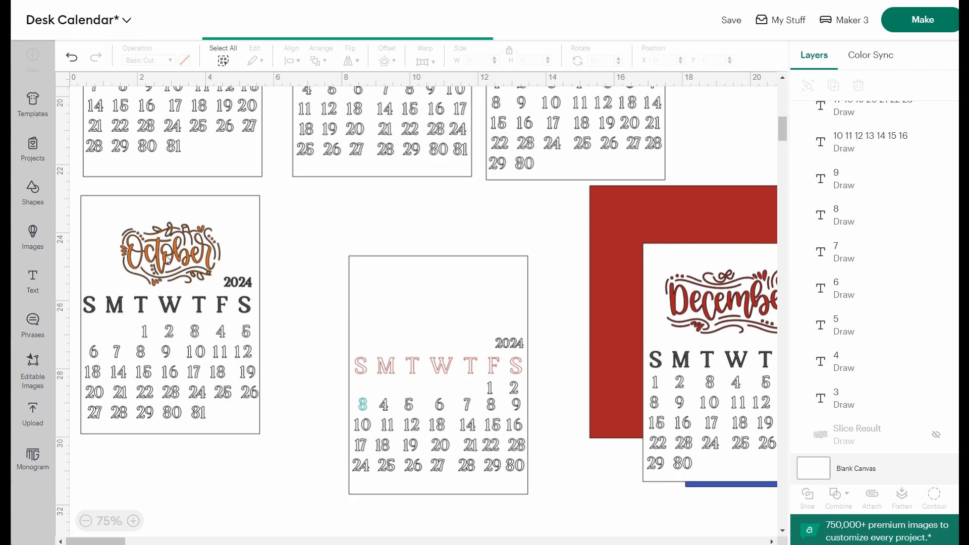
Step: Add the title text "November" at about 4.8 in wide on the November page and set its operation to Pen
click(33, 280)
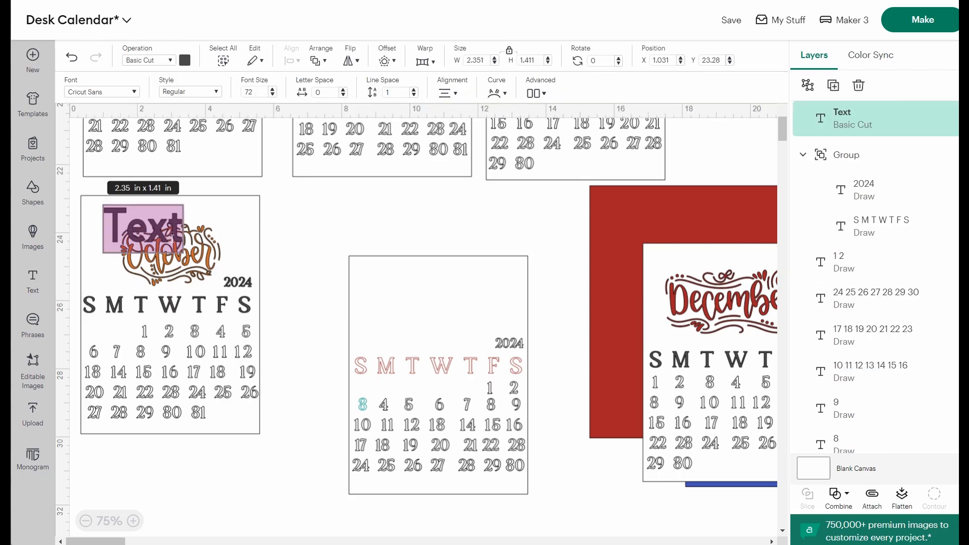
text(Novemb)
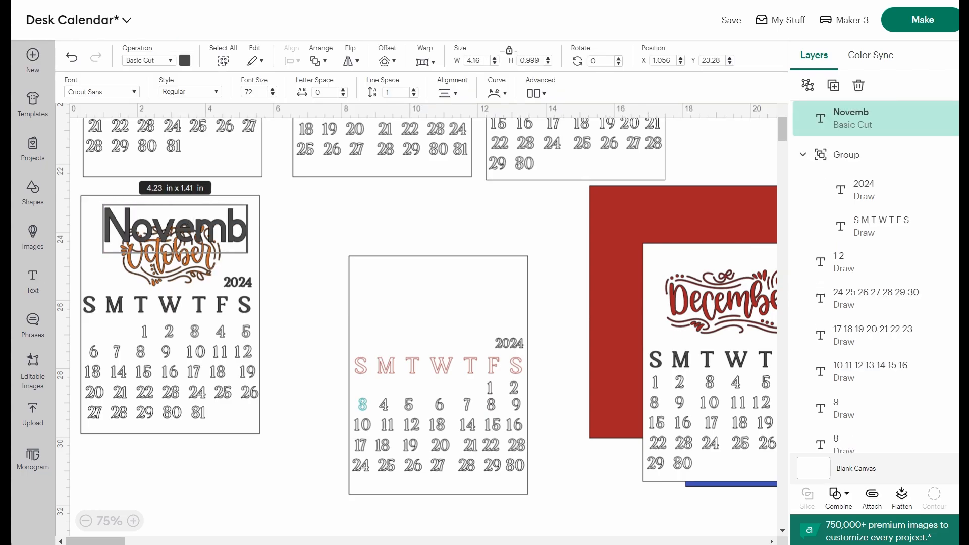
text(er)
click(339, 233)
mouse_move(256, 227)
mouse_down()
mouse_move(492, 319)
mouse_move(500, 293)
mouse_move(511, 301)
mouse_move(494, 308)
mouse_up()
click(158, 60)
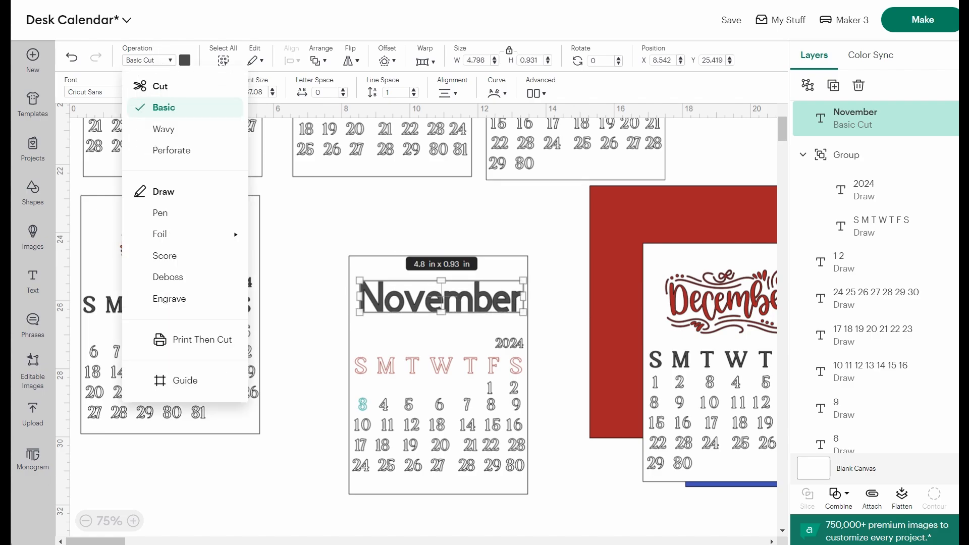
click(160, 213)
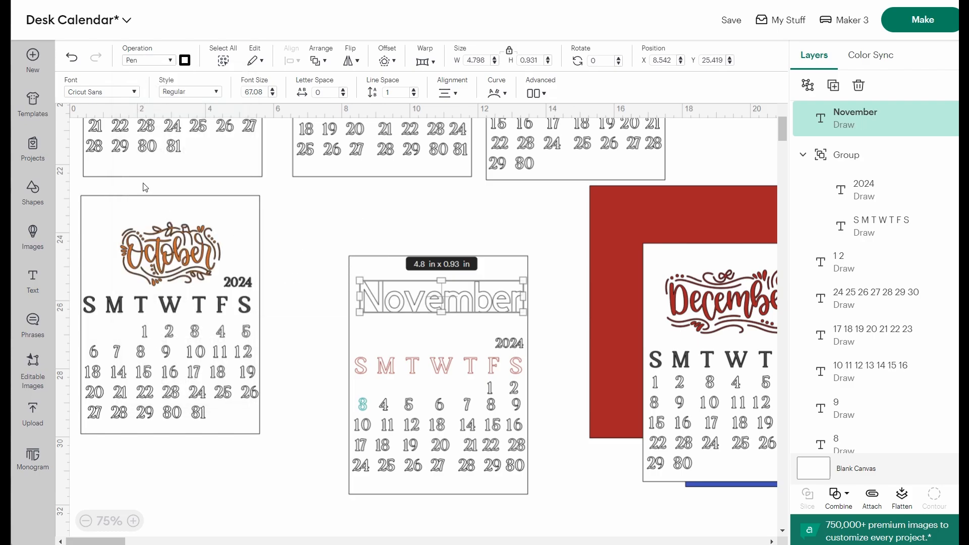
Step: Filter the Cricut fonts for the November title to free ones only
click(92, 94)
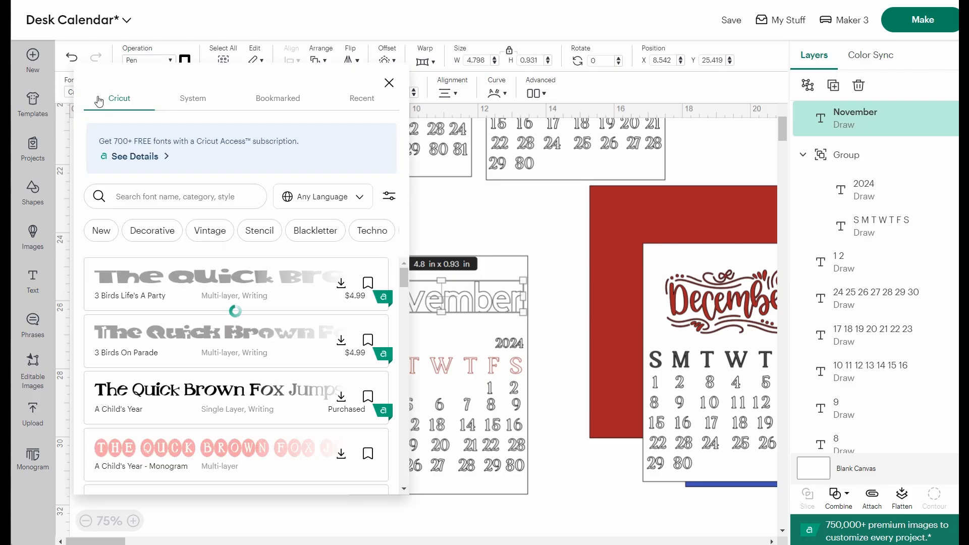
scroll(219, 321, down, 3)
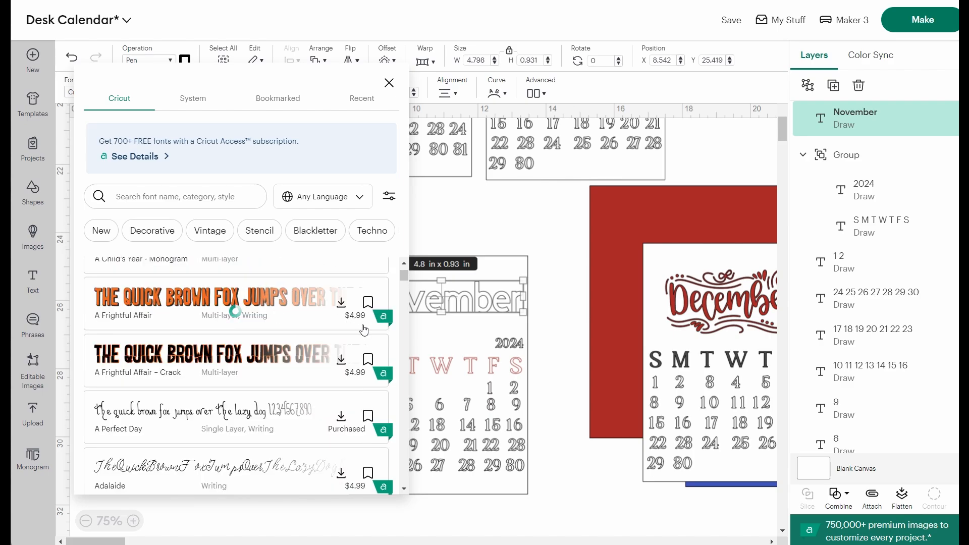
click(388, 196)
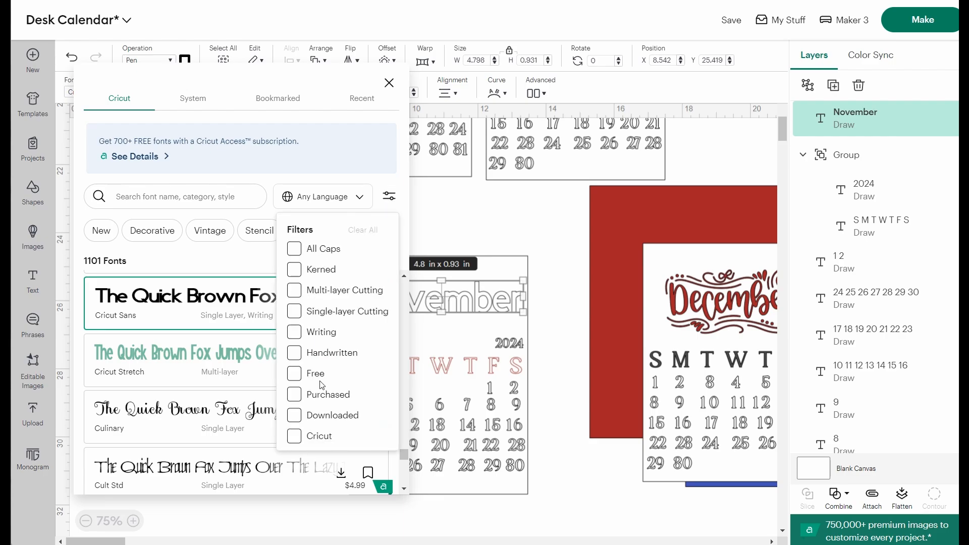
click(295, 373)
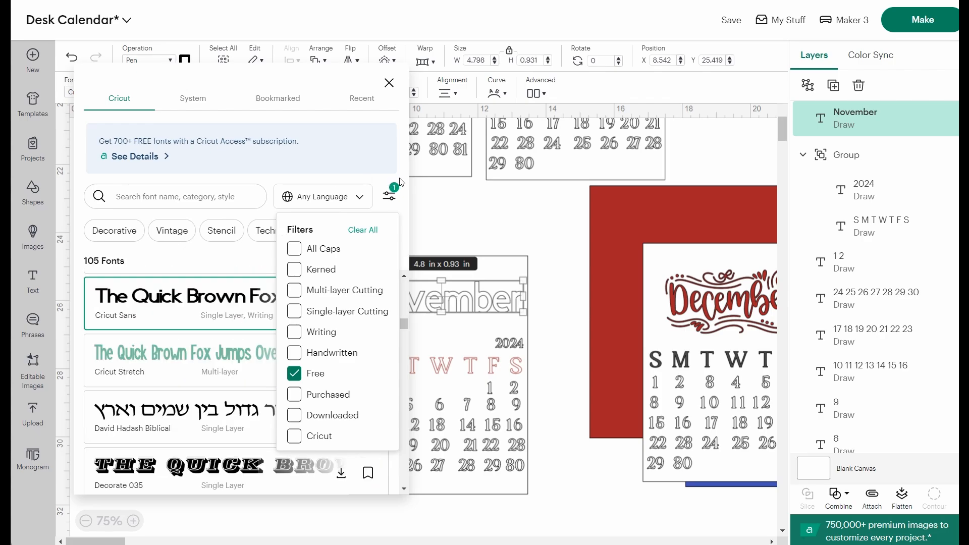
click(399, 179)
Step: Try the Decorate 035 font on the November title
scroll(322, 378, down, 1)
scroll(318, 373, down, 1)
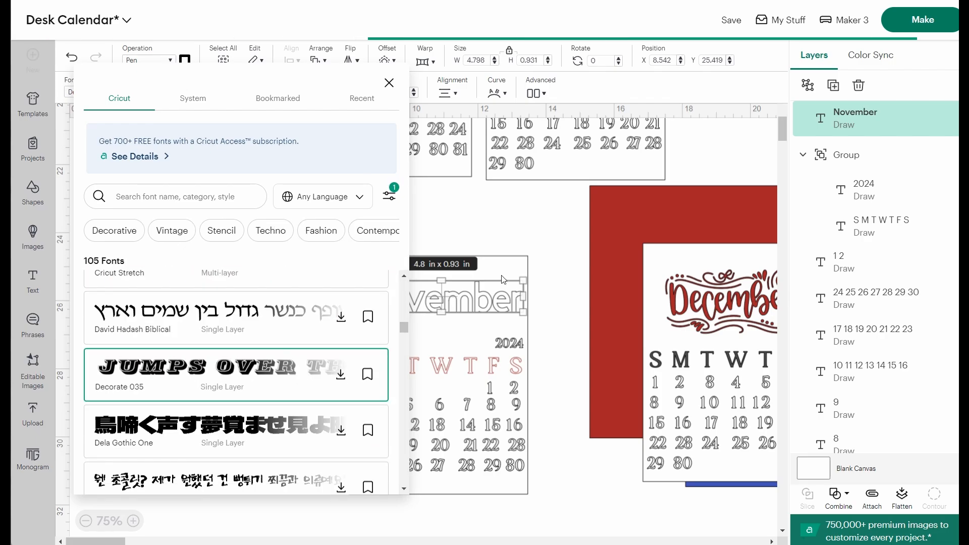
click(290, 357)
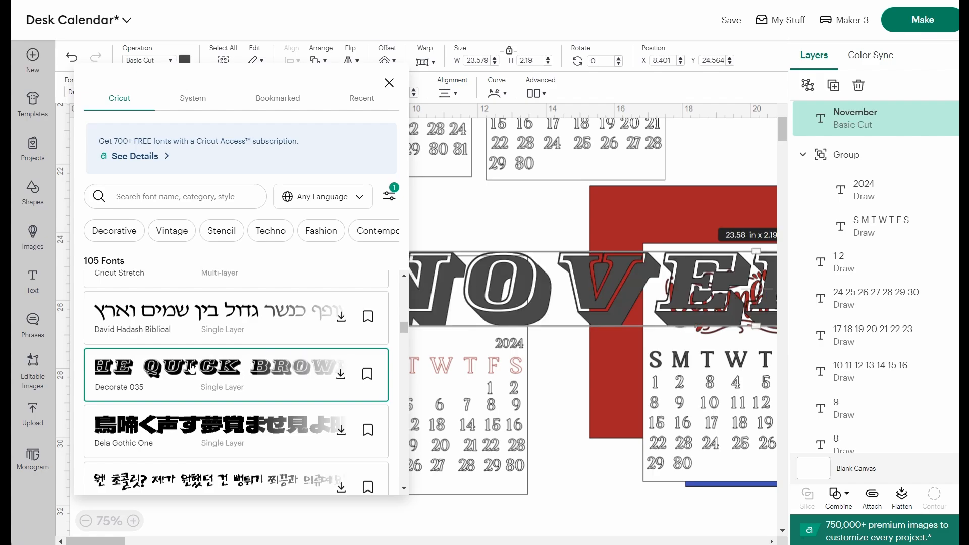
Step: Change the November title's font to the bold, upright serif single-layer font from the Favorite Fonts Collection
scroll(192, 368, down, 3)
scroll(192, 369, down, 4)
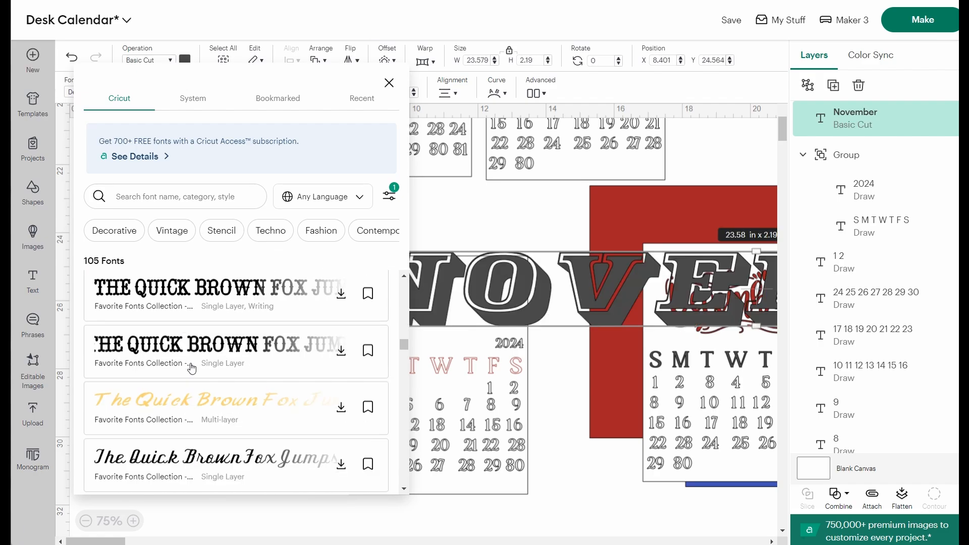
click(180, 319)
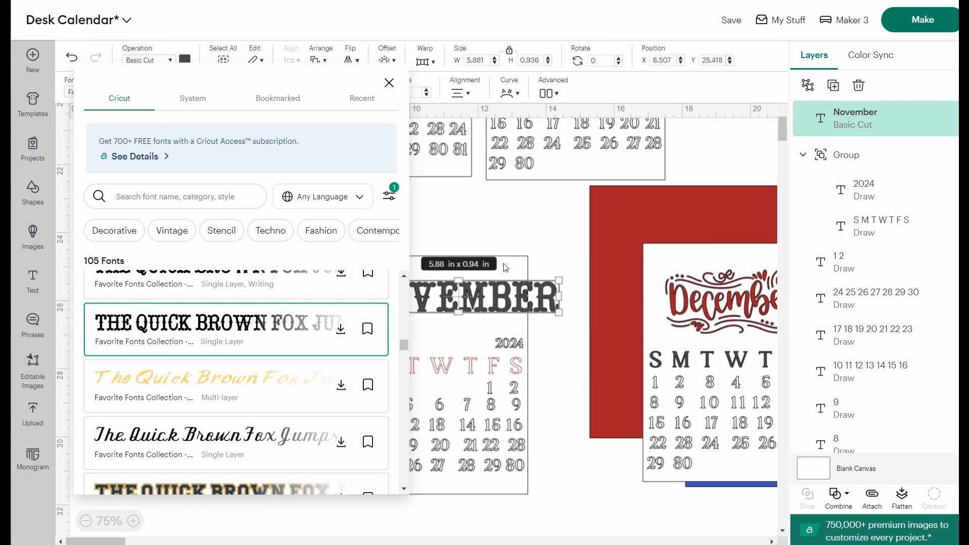
click(556, 237)
Step: Fit the November title inside its page at about 4.49 in wide and set its operation to Pen
click(525, 301)
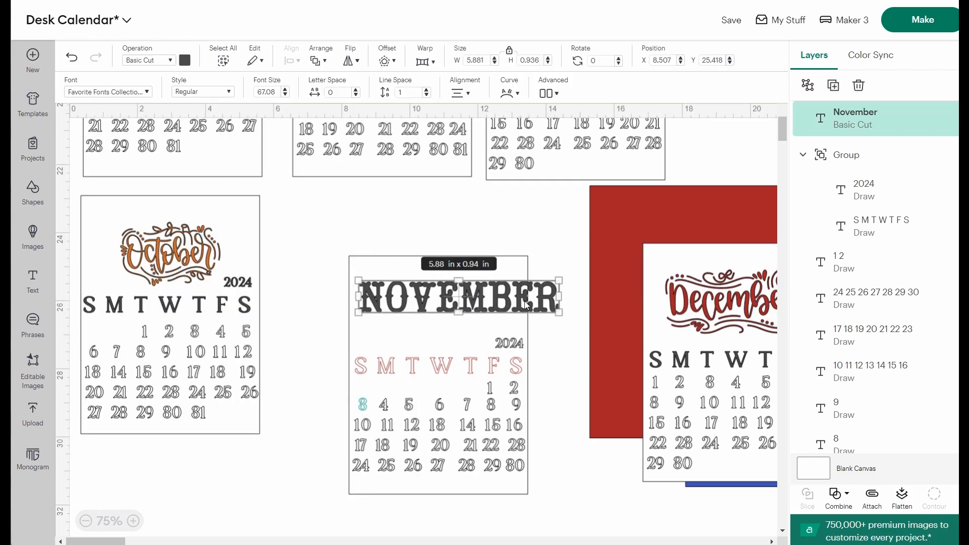
drag(557, 315, 510, 307)
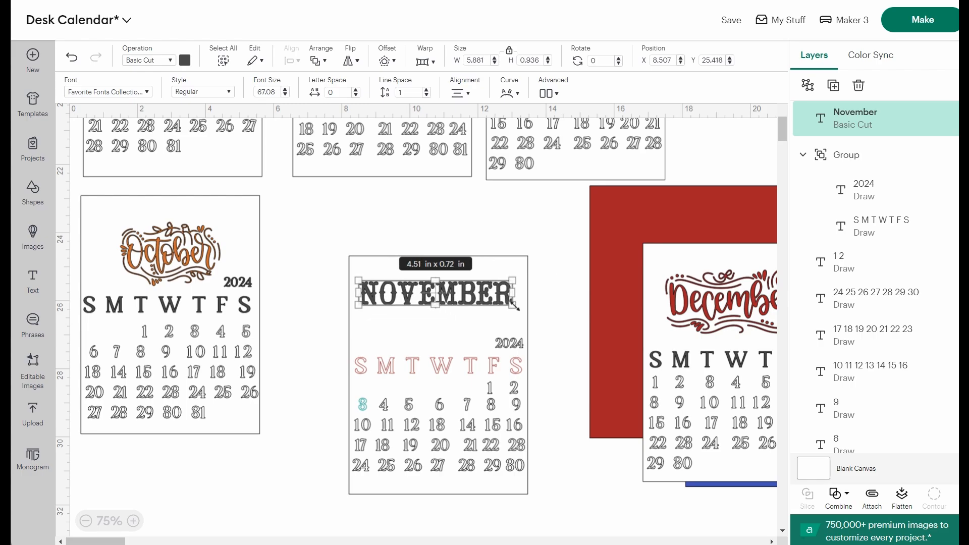
click(151, 62)
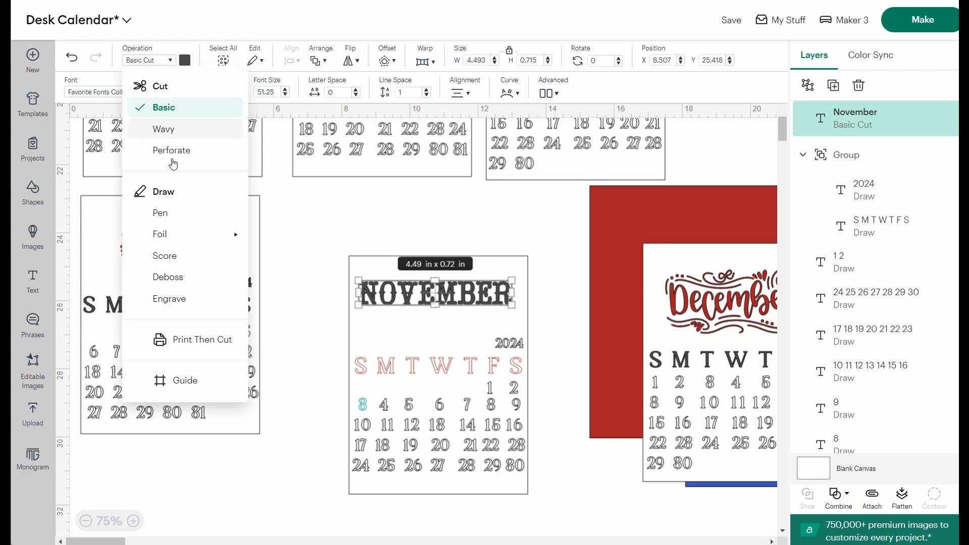
click(180, 211)
drag(466, 305, 468, 312)
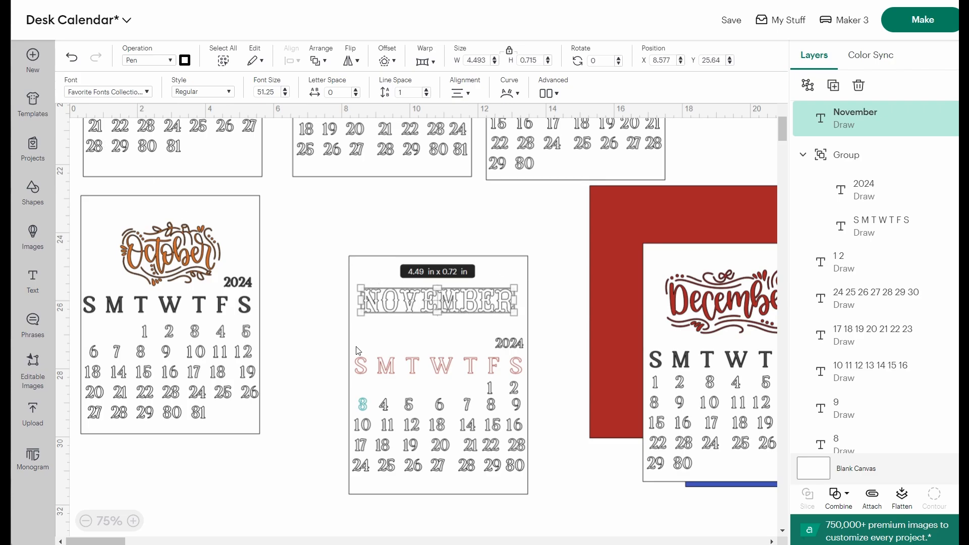
Step: Check the system and Cricut font lists for the font used on November 4
click(386, 404)
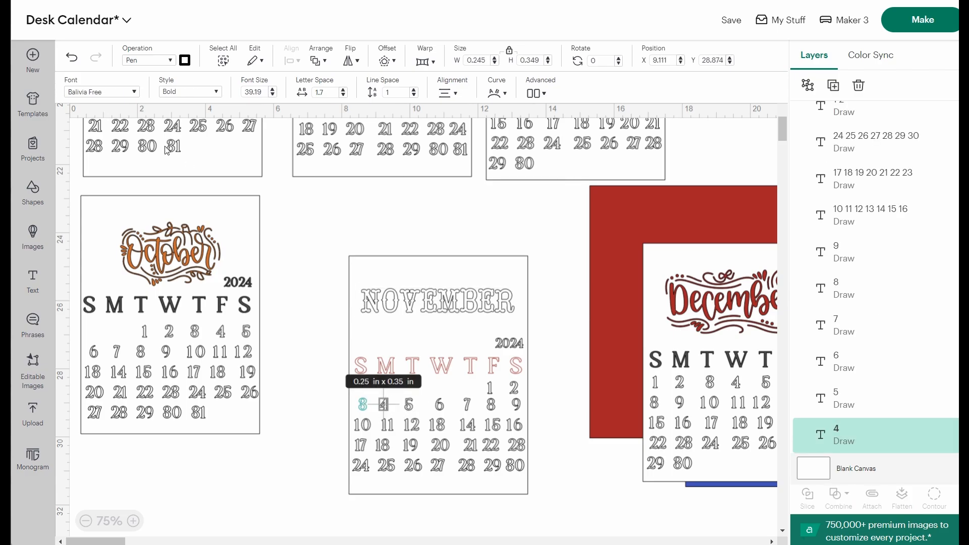
click(131, 97)
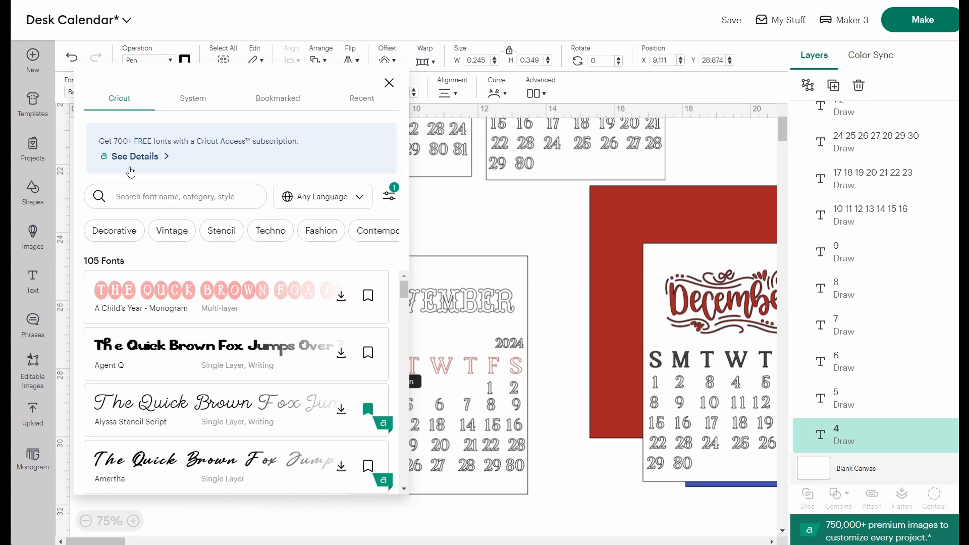
click(194, 99)
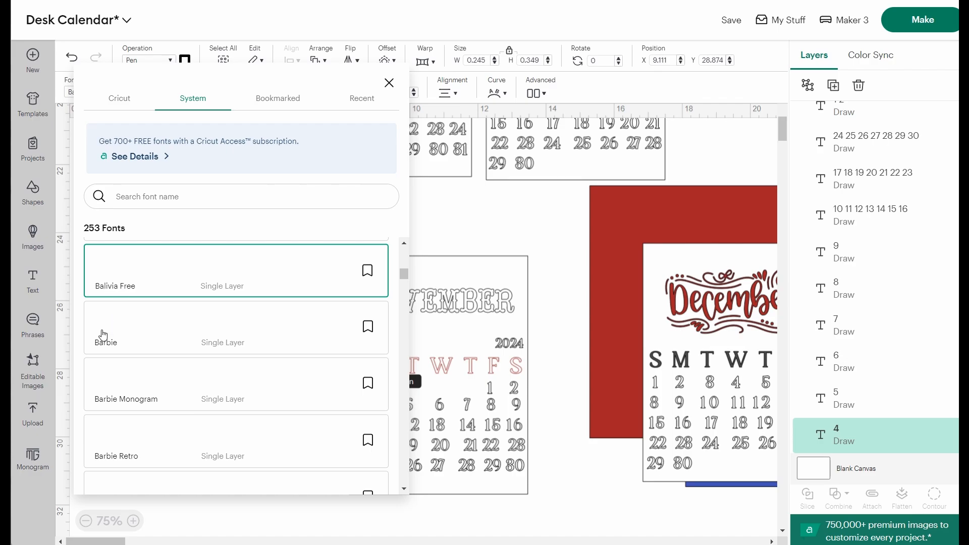
click(119, 107)
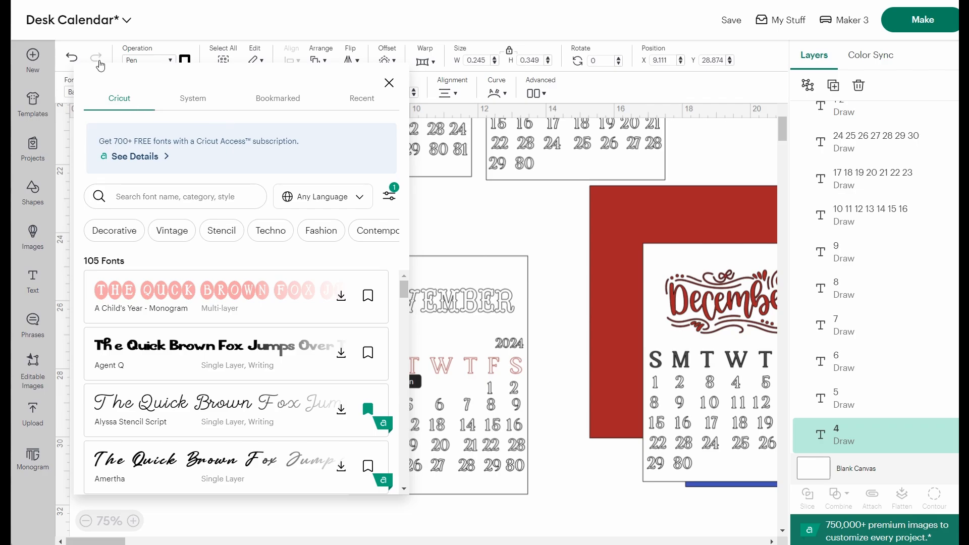
click(389, 82)
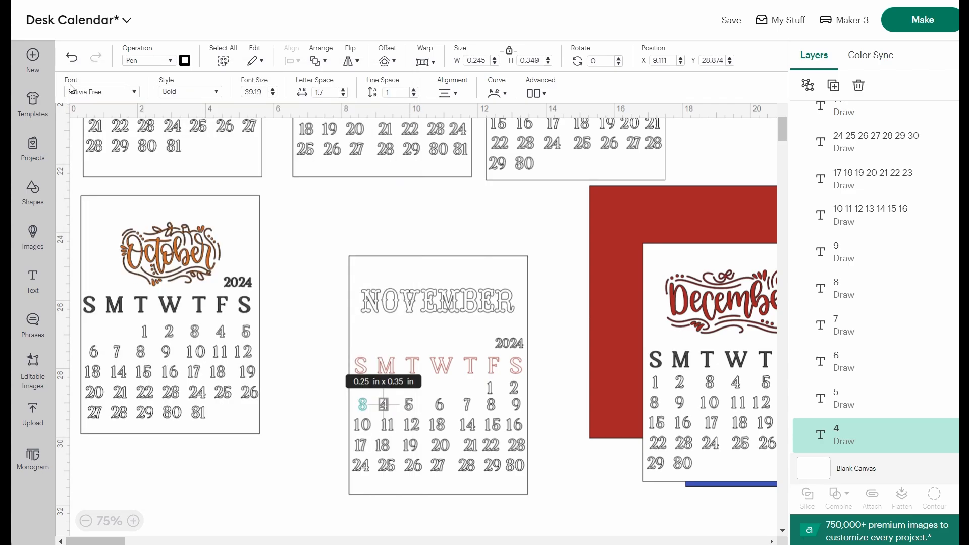
Step: Search the Cricut fonts for "balivia" with November 4 selected
click(107, 93)
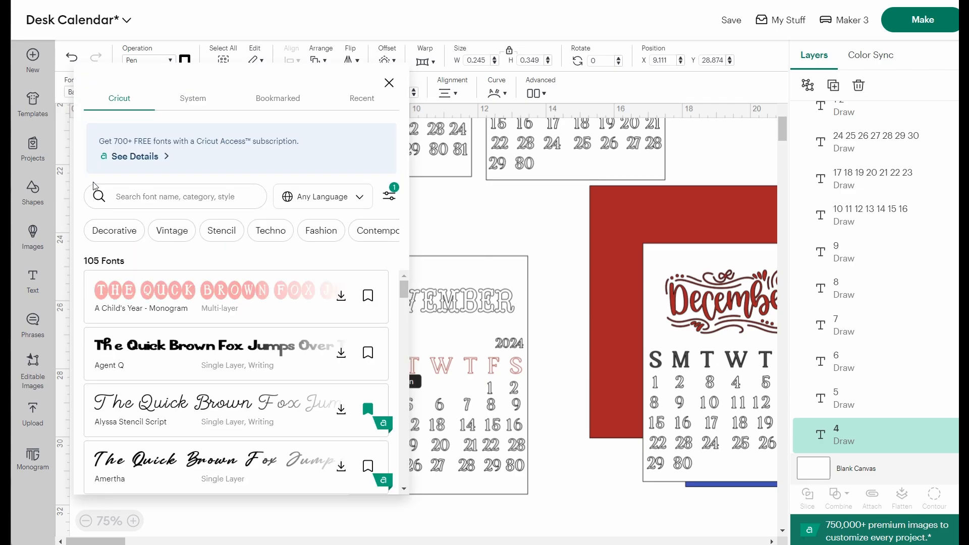
text(b)
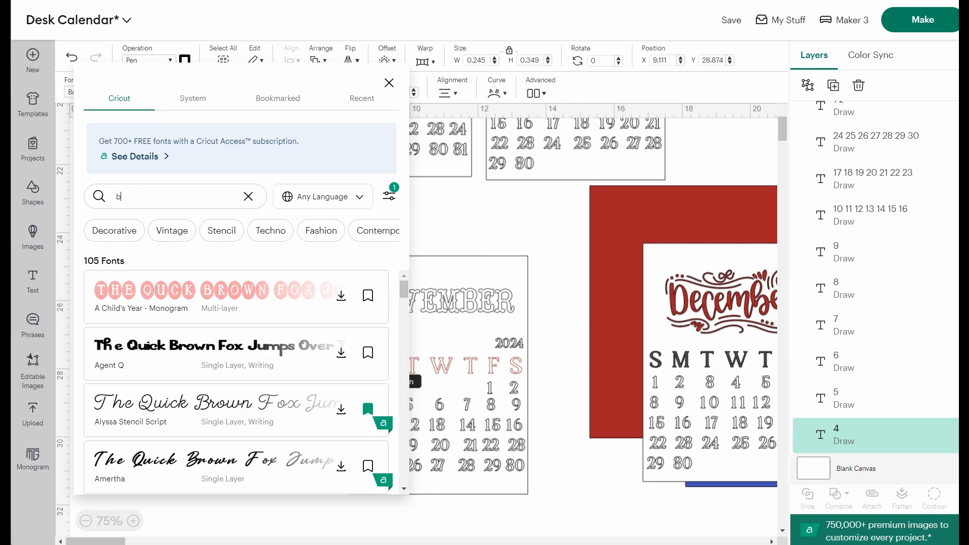
text(alivia)
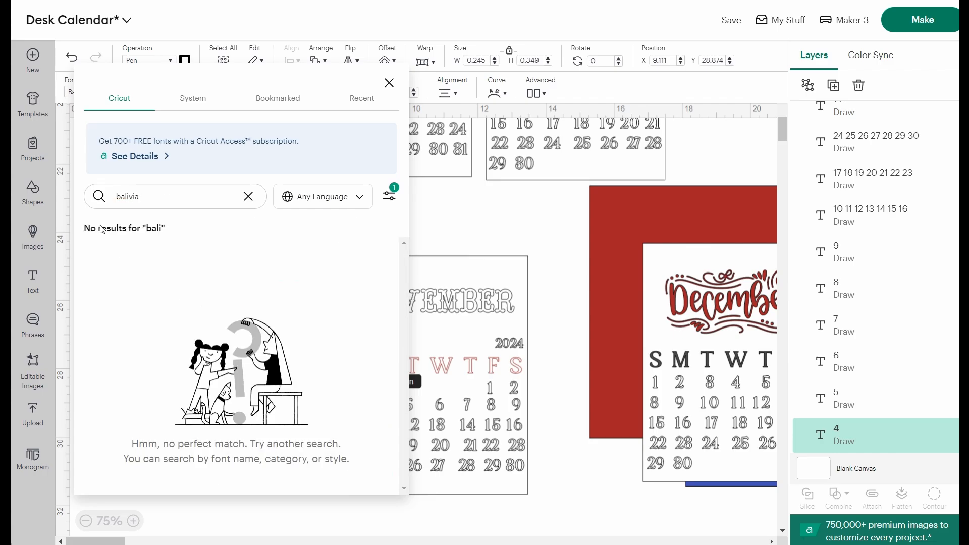
Step: Compare the system, bookmarked and recent font lists for November 4, leaving its font as it is, and deselect the number
click(196, 108)
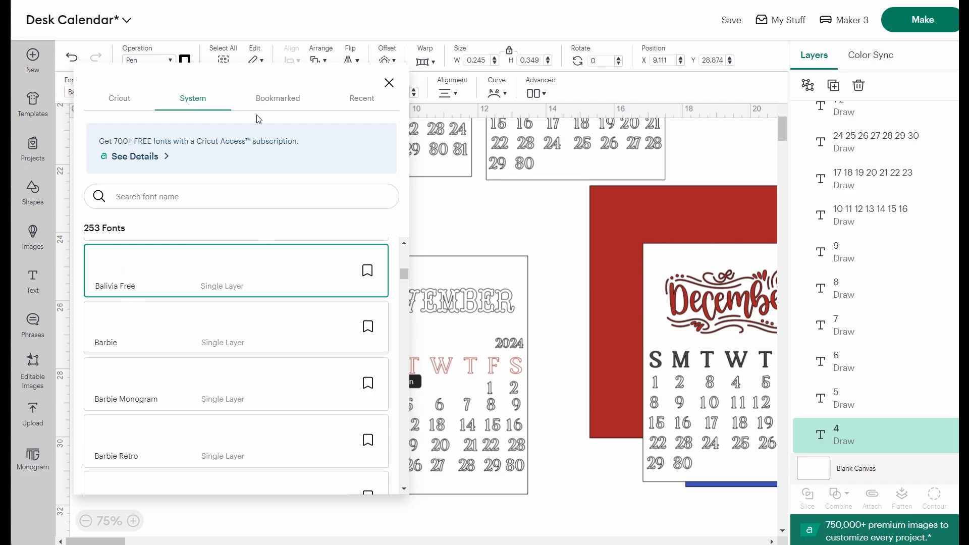
click(275, 100)
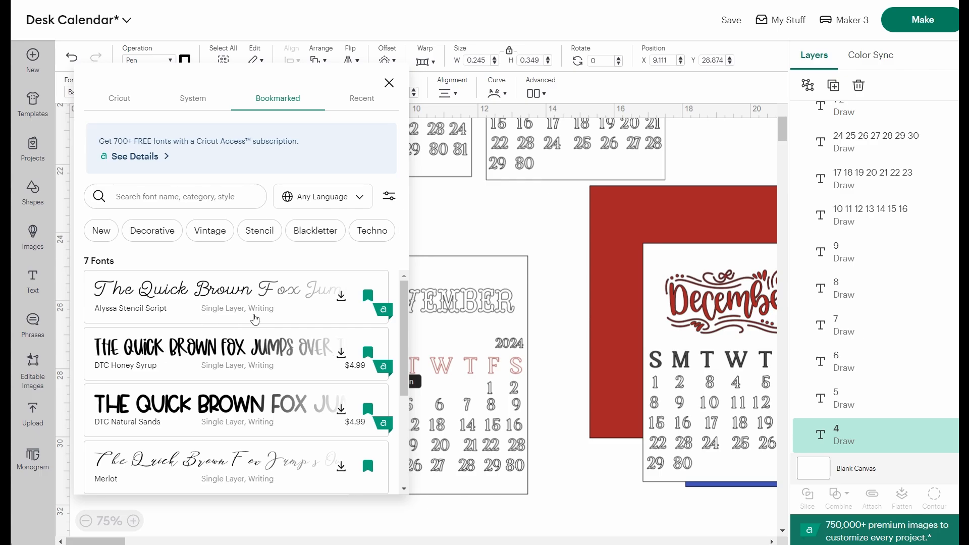
scroll(255, 364, down, 3)
scroll(255, 365, up, 3)
click(183, 102)
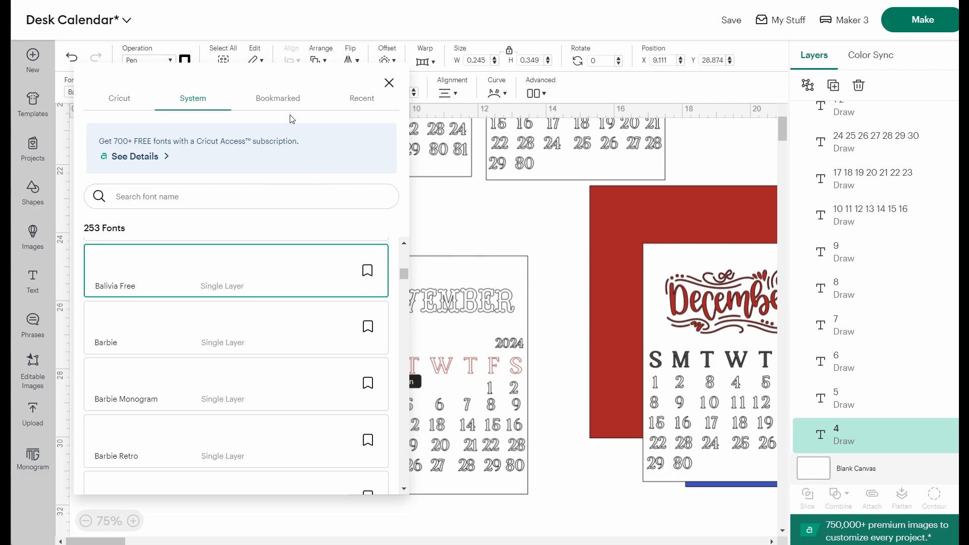
click(358, 97)
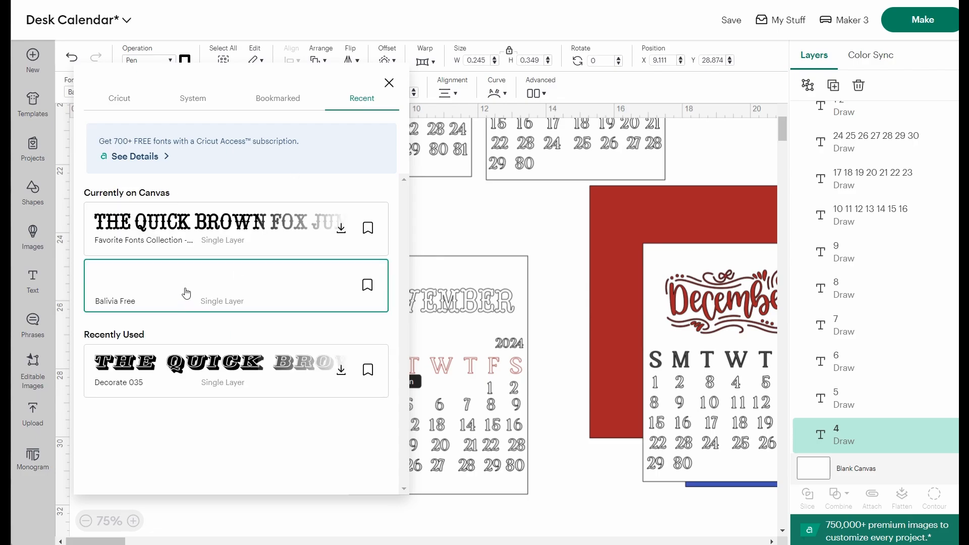
click(119, 99)
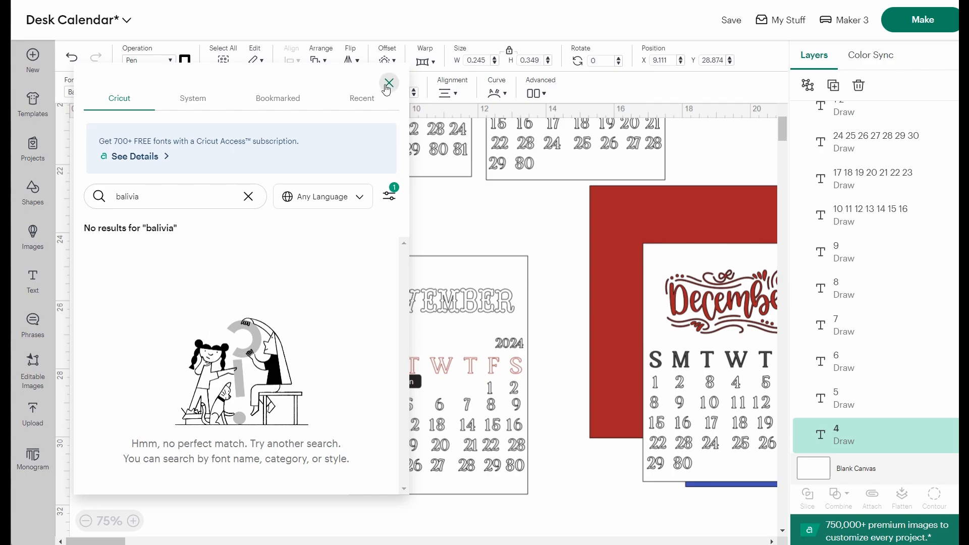
click(388, 84)
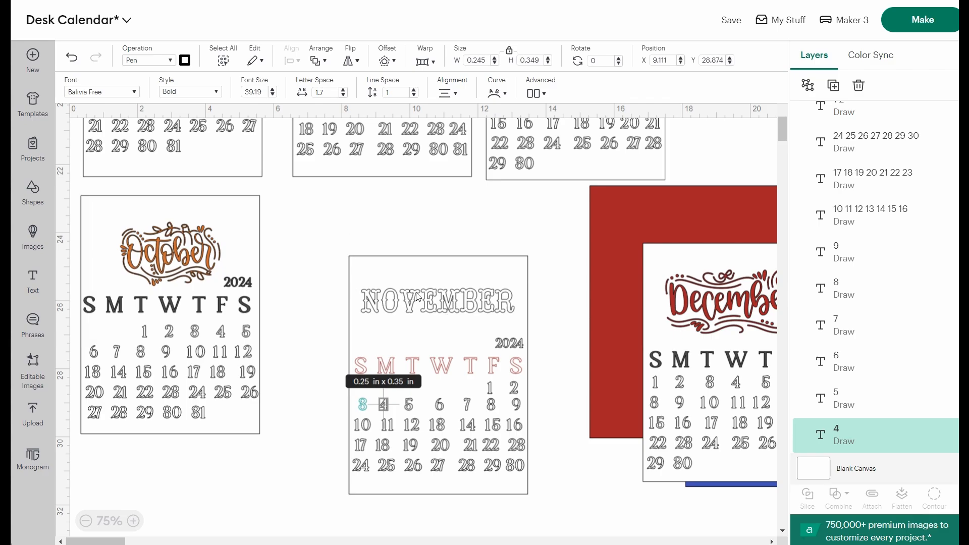
click(321, 257)
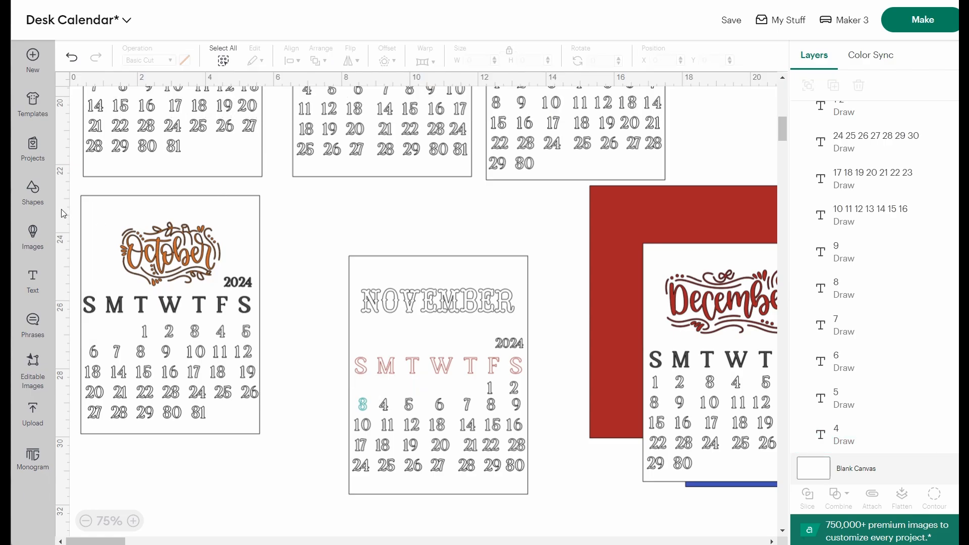
Step: Search the image library for "cake"
click(34, 189)
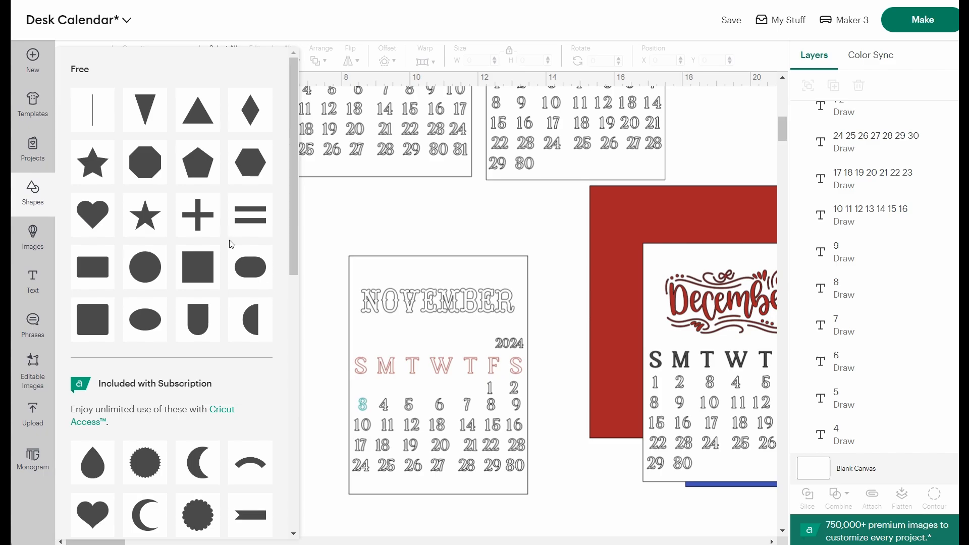
click(361, 238)
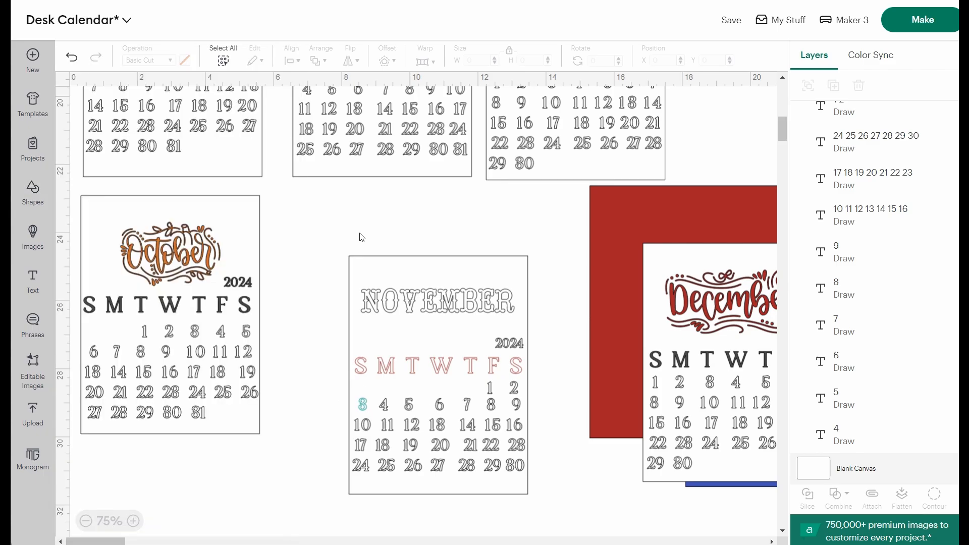
click(32, 238)
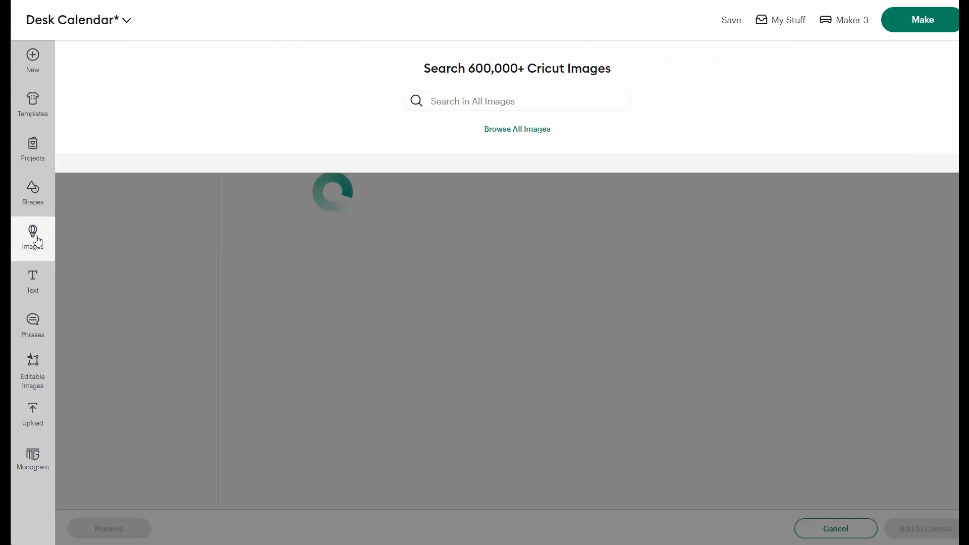
click(492, 101)
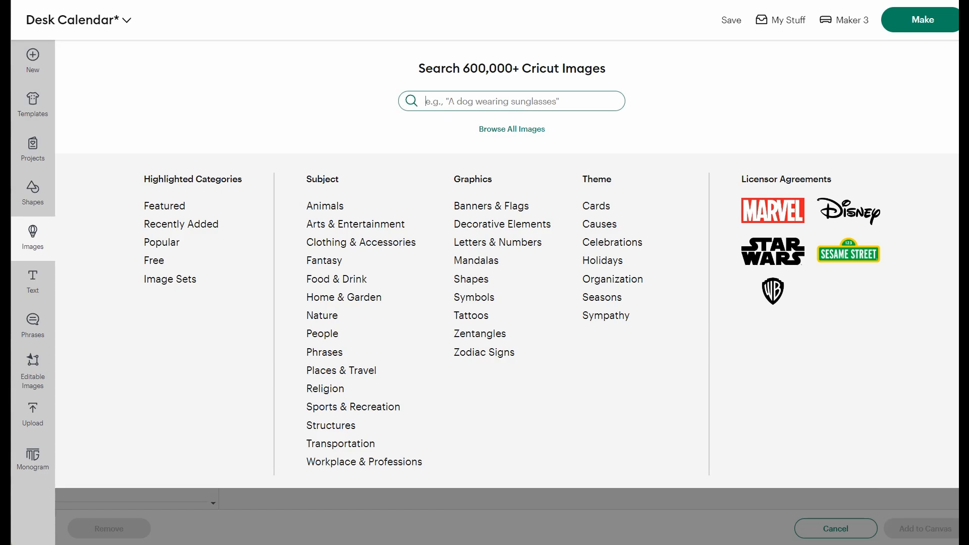
text(cake)
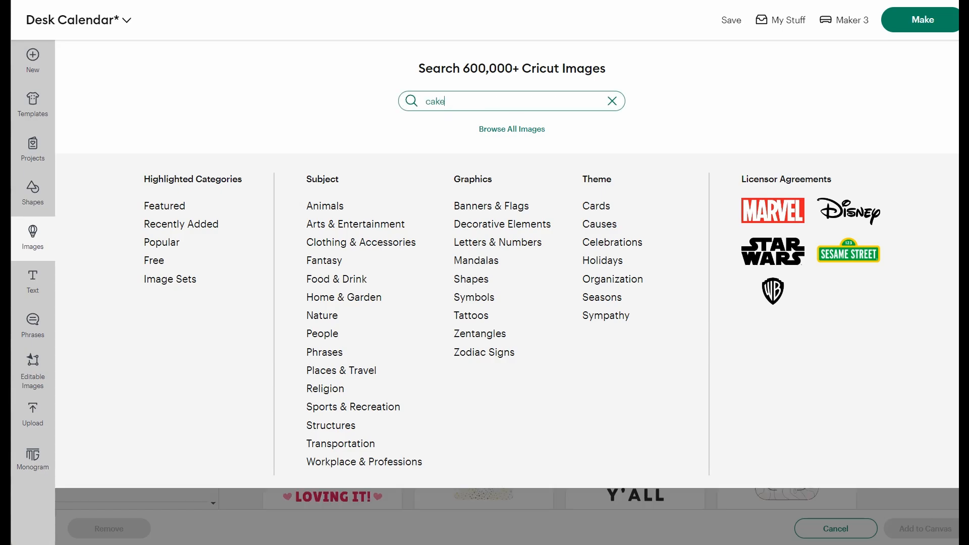
key(Return)
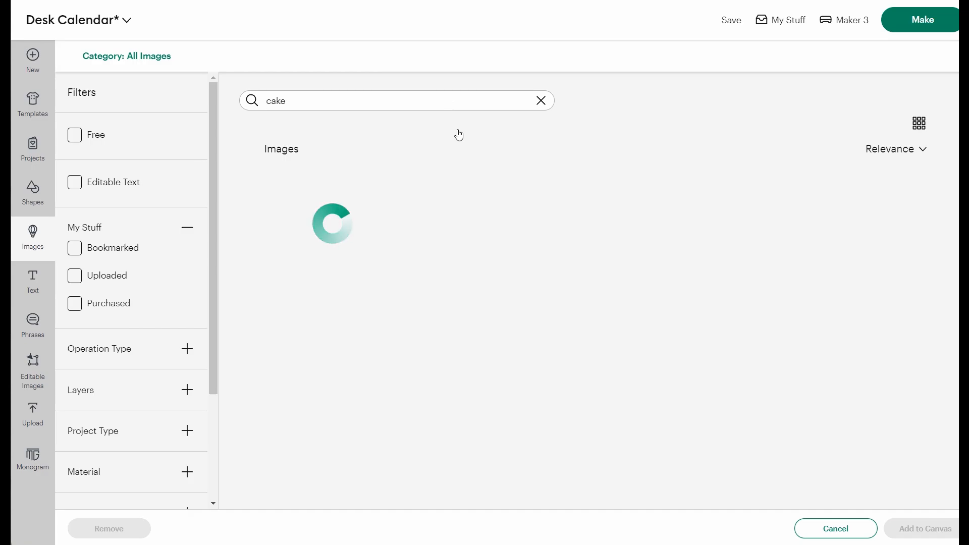
Step: Add the black-outlined two-tier cake with a single striped candle from the search results to the canvas
scroll(673, 238, down, 6)
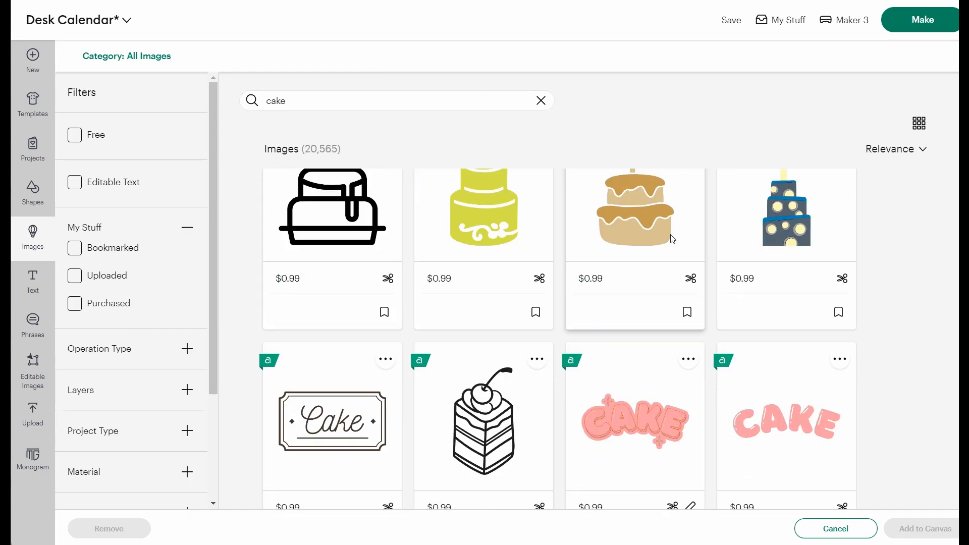
scroll(673, 238, down, 5)
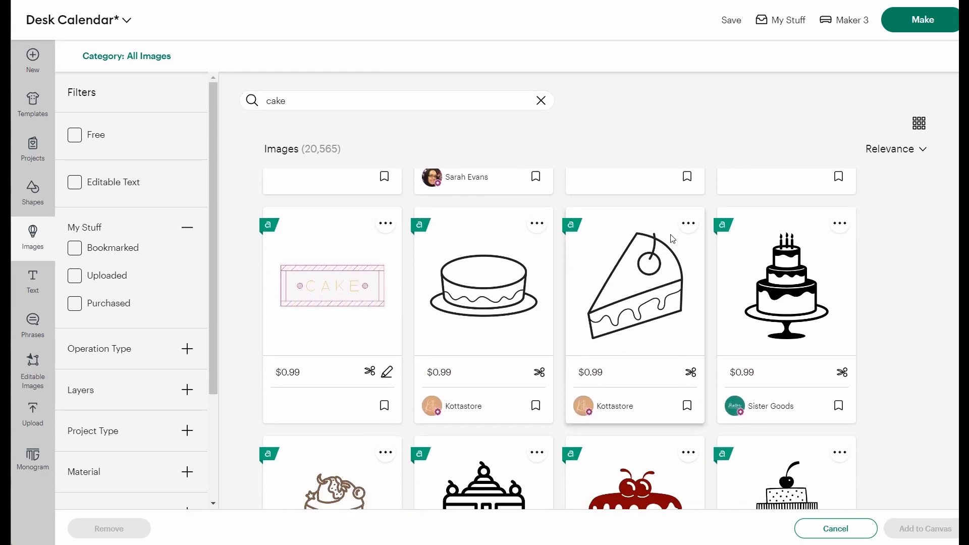
scroll(673, 239, down, 2)
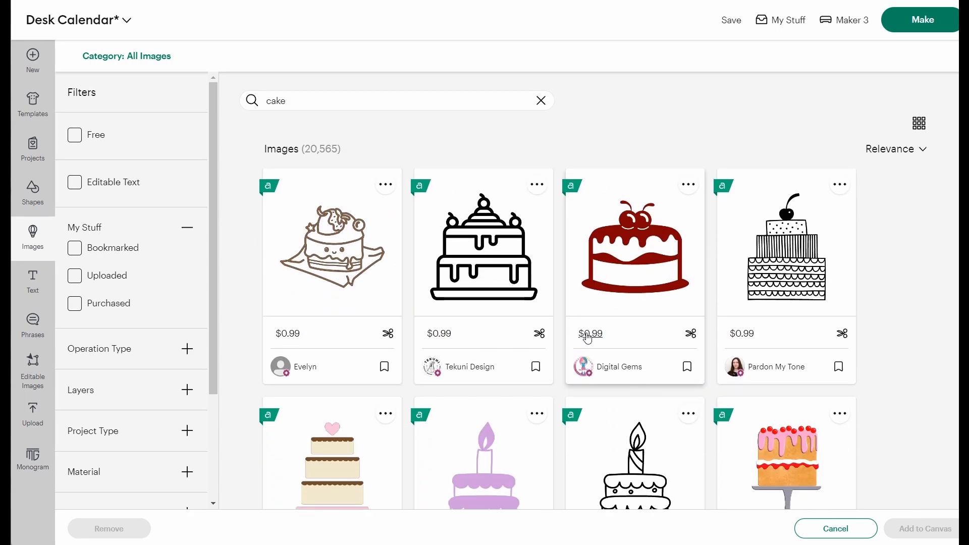
scroll(663, 352, down, 4)
scroll(663, 352, down, 1)
scroll(663, 352, up, 1)
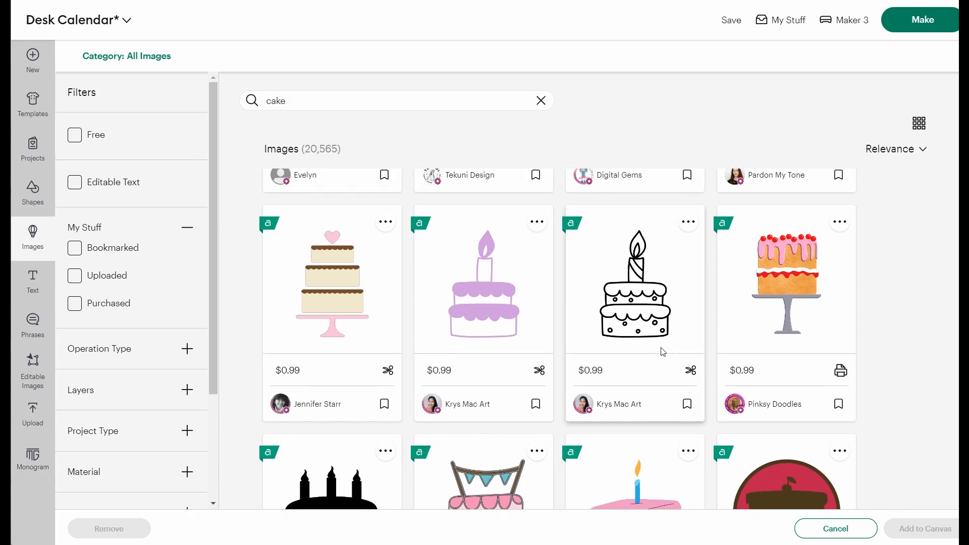
click(650, 275)
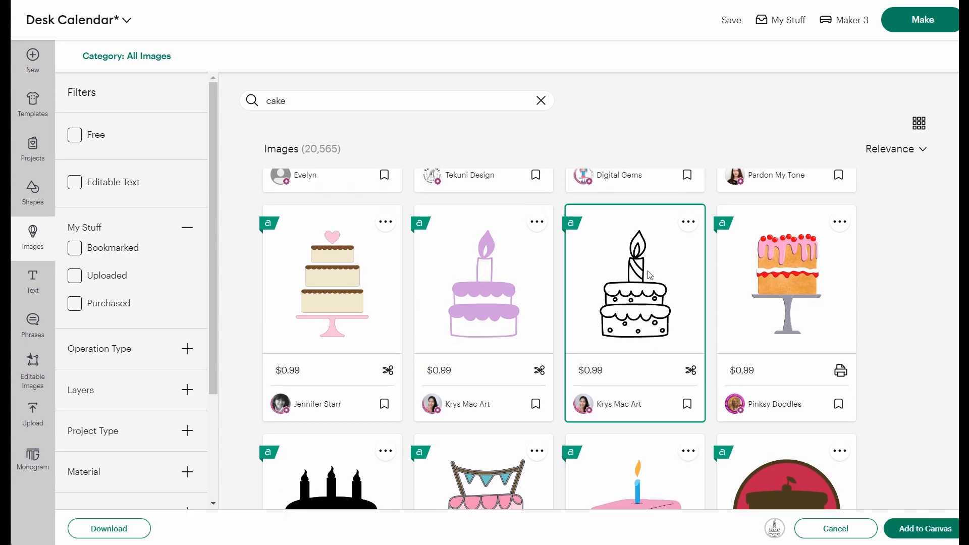
click(901, 527)
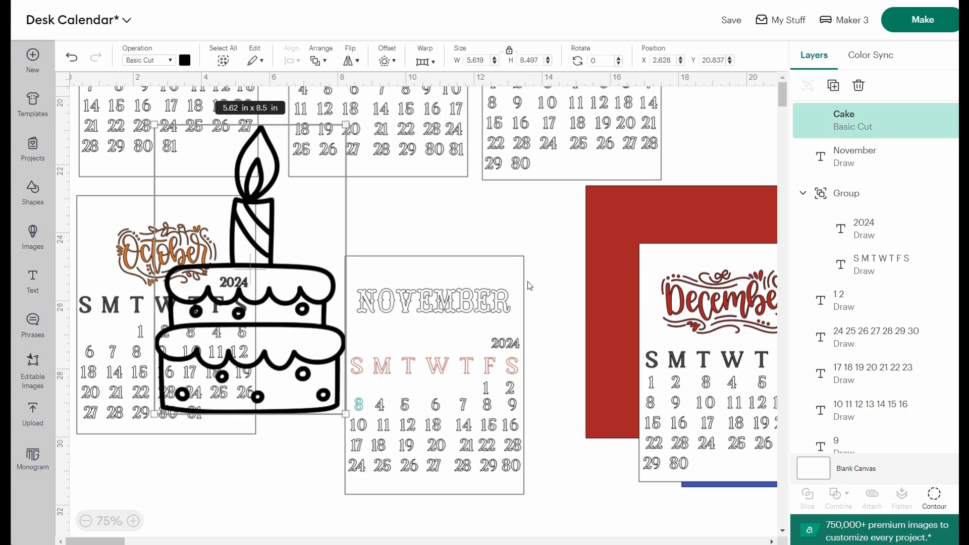
Step: Replace the number 3 on the November page with the cake, shrunk to about 0.42 by 0.63 in
drag(346, 125, 179, 378)
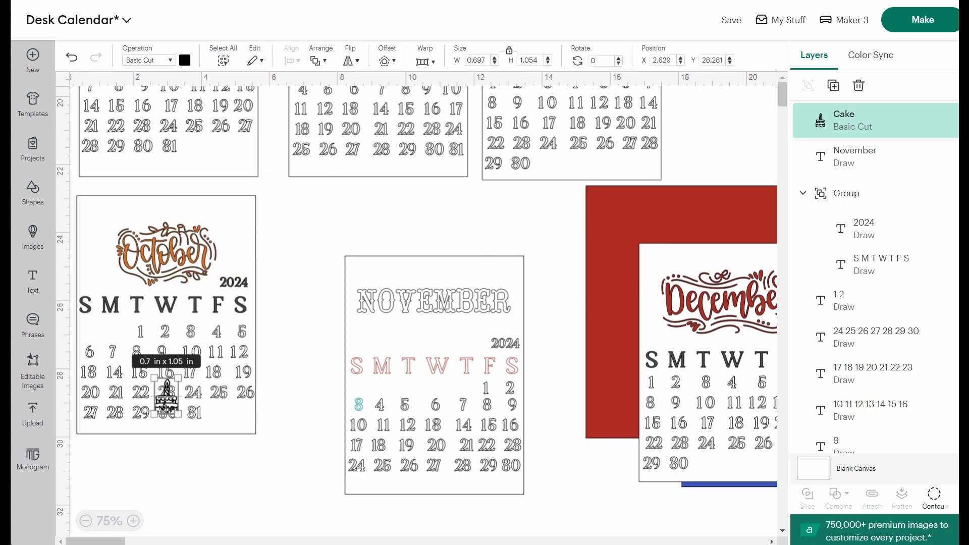
click(207, 487)
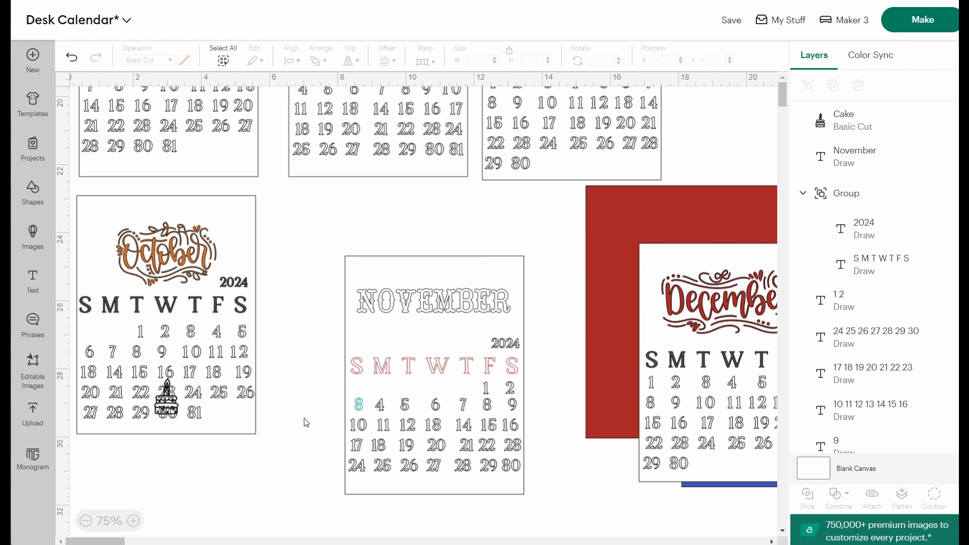
click(359, 405)
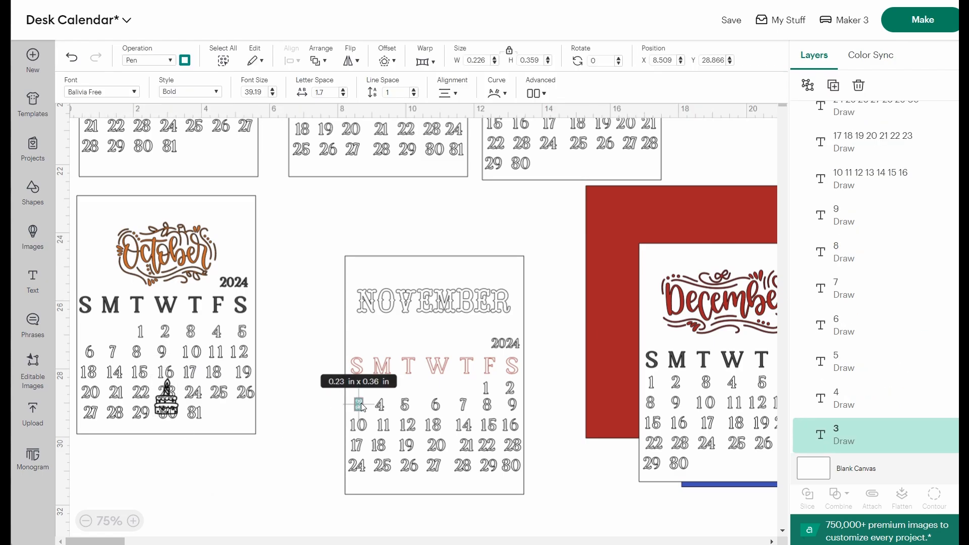
key(Delete)
drag(171, 403, 359, 405)
click(338, 402)
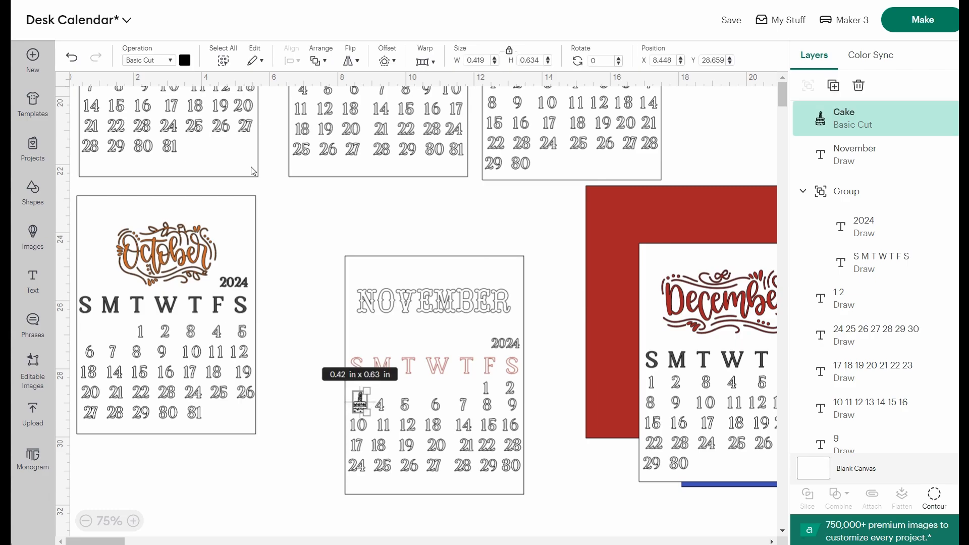
Step: Set the operation of the cake on the November page to Pen and deselect it
click(160, 61)
click(171, 214)
click(301, 237)
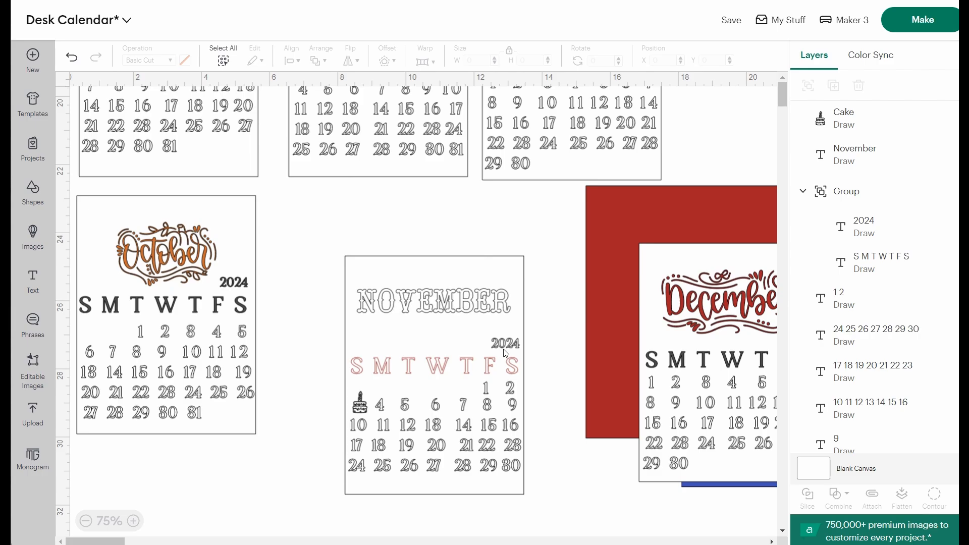
Step: Attach all elements of the November page together, including the title, dates, cake and page outline
click(688, 266)
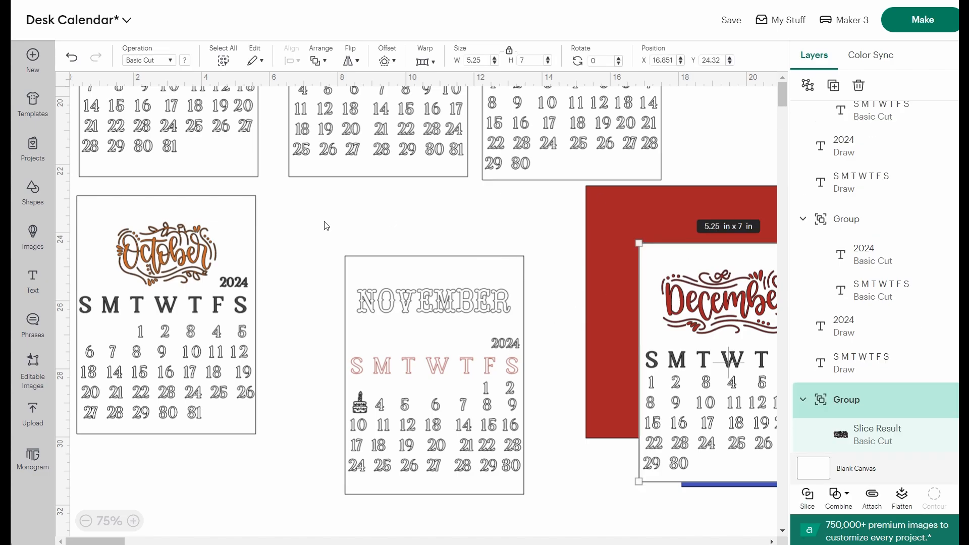
drag(324, 219, 562, 537)
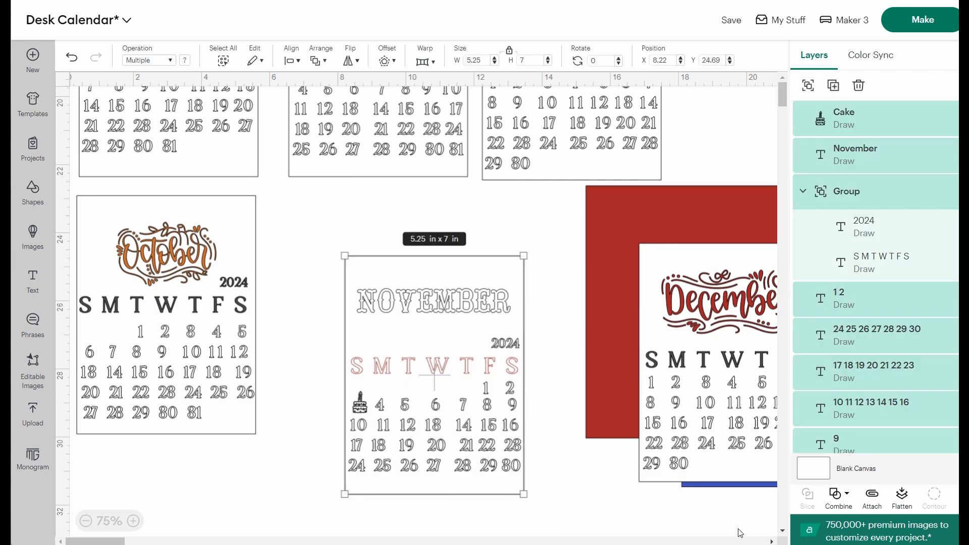
click(864, 503)
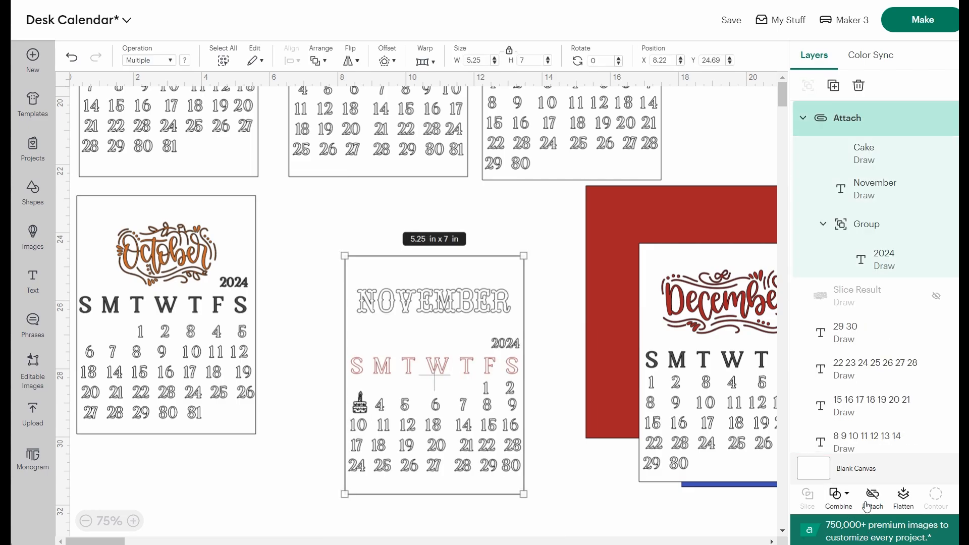